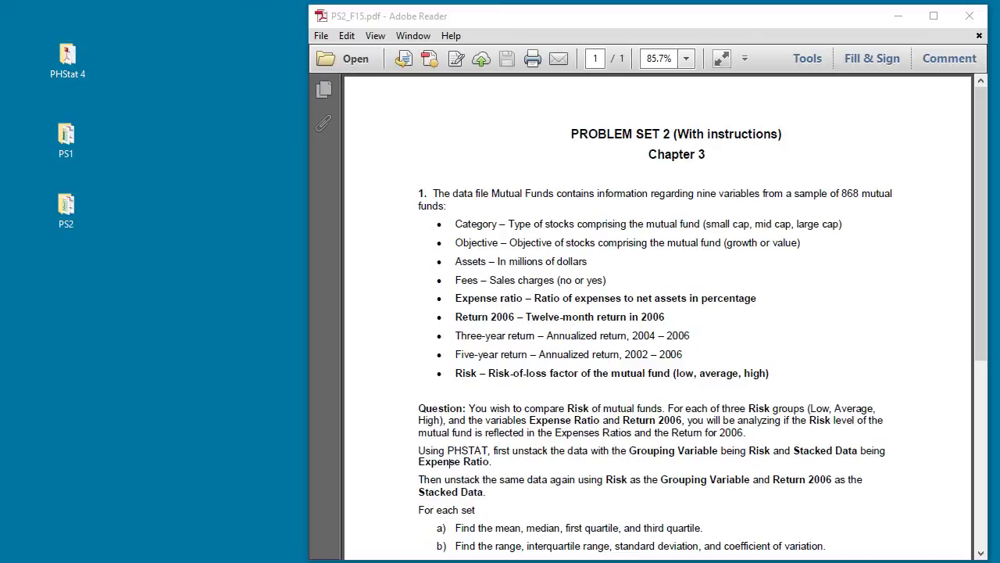
Review the PS2_F15.pdf problem set and the Mutual_Funds_PS2_F15.xls data file from the PS2 folder
click(71, 207)
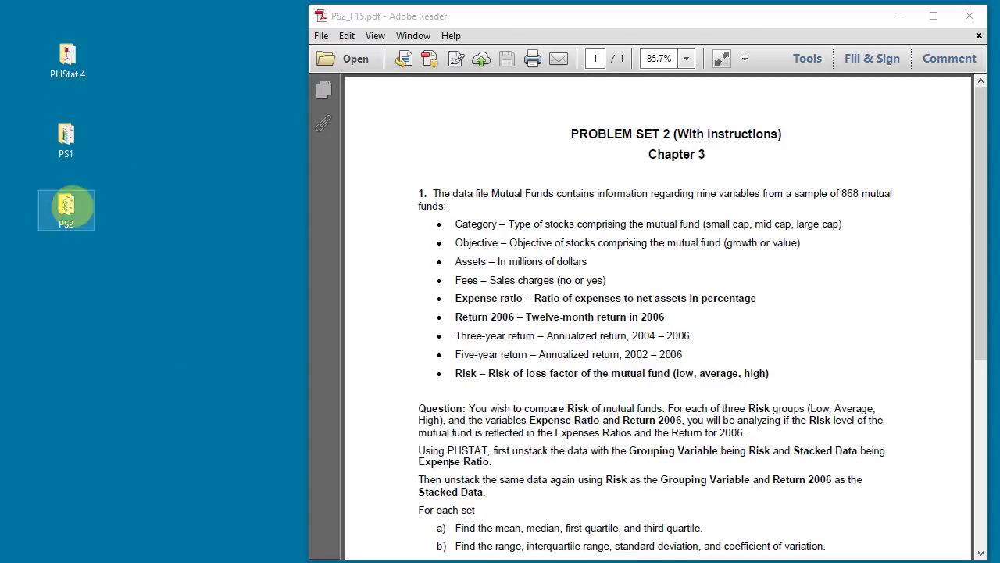
double_click(66, 206)
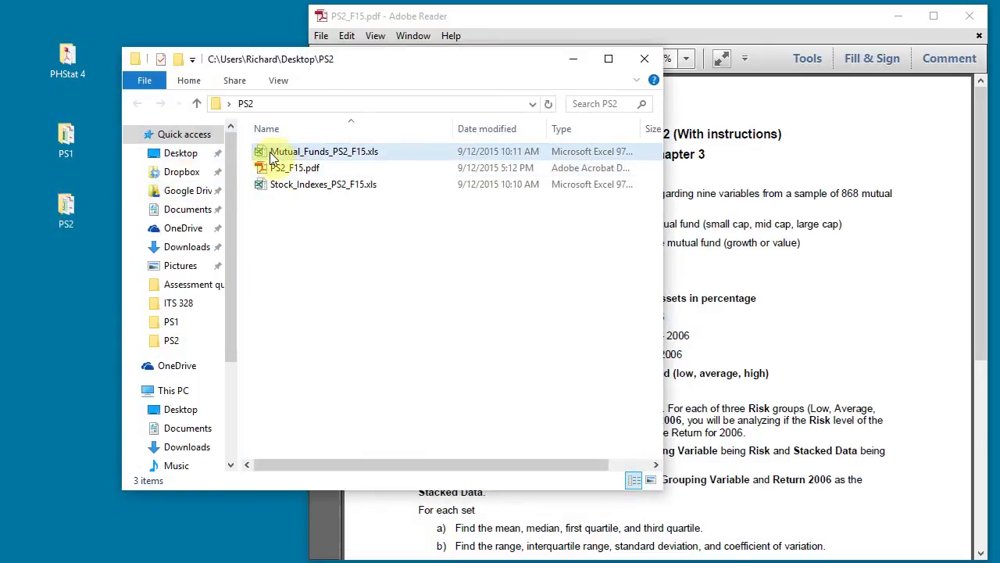
click(762, 335)
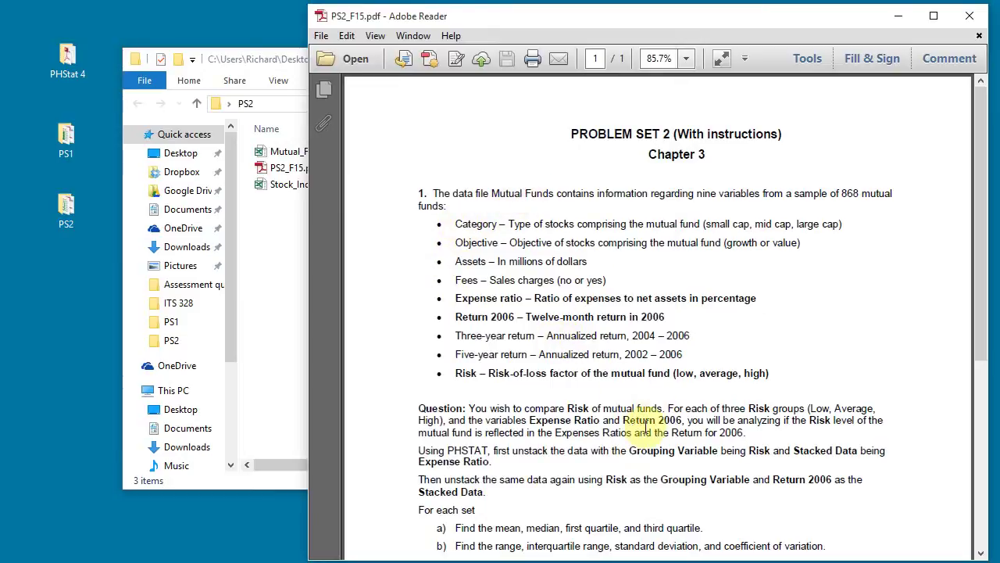
scroll(645, 428, down, 3)
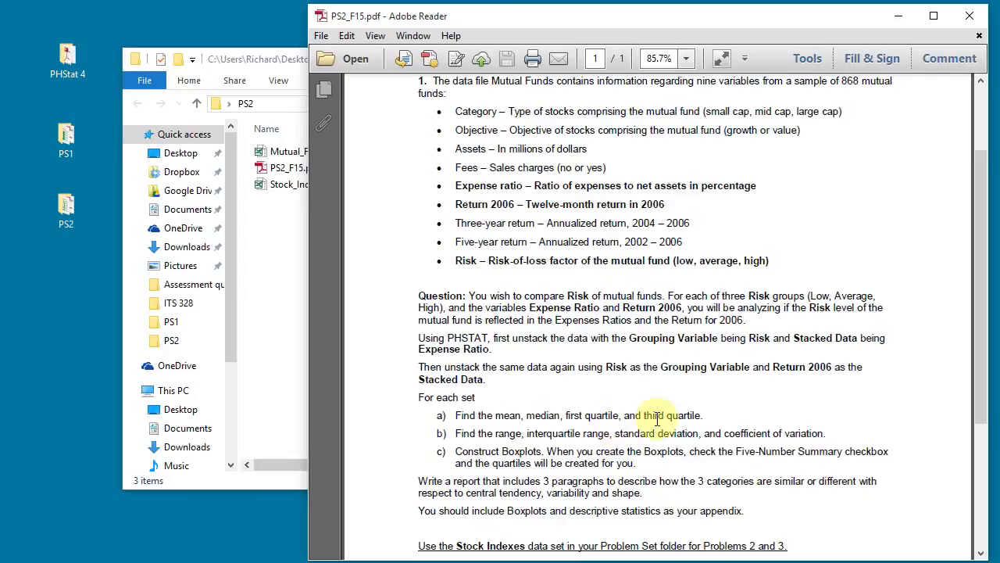
scroll(655, 418, up, 3)
click(295, 263)
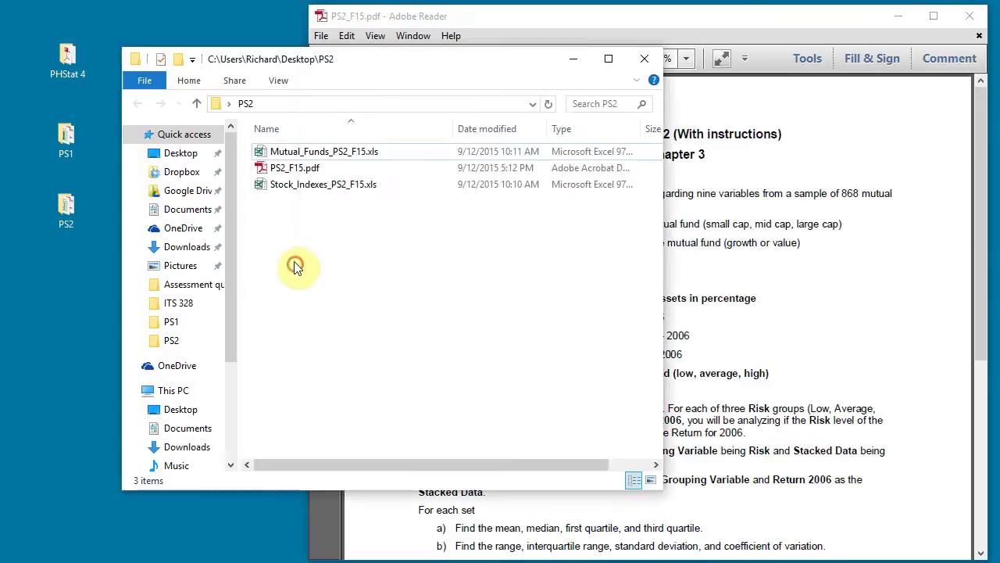
double_click(262, 153)
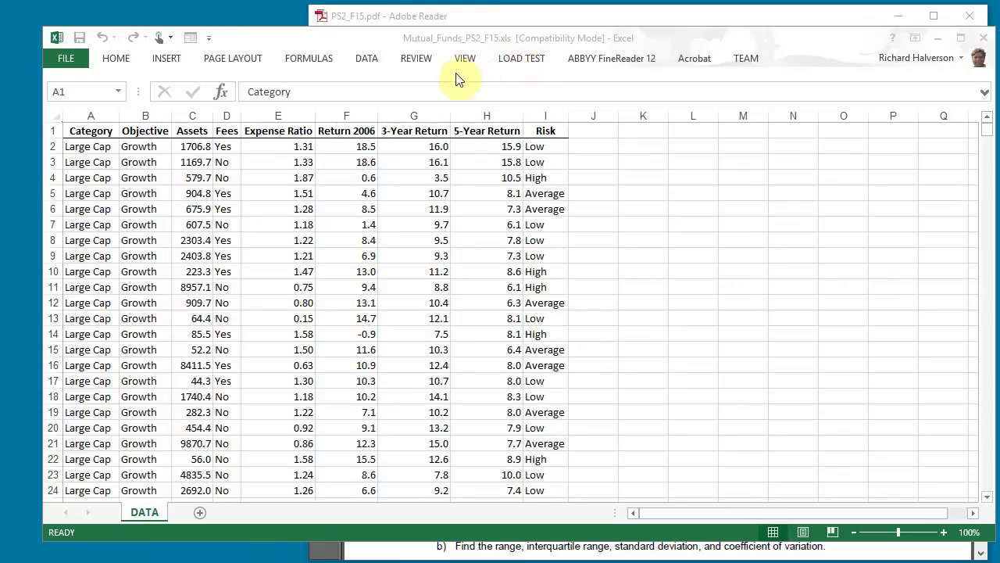
click(987, 43)
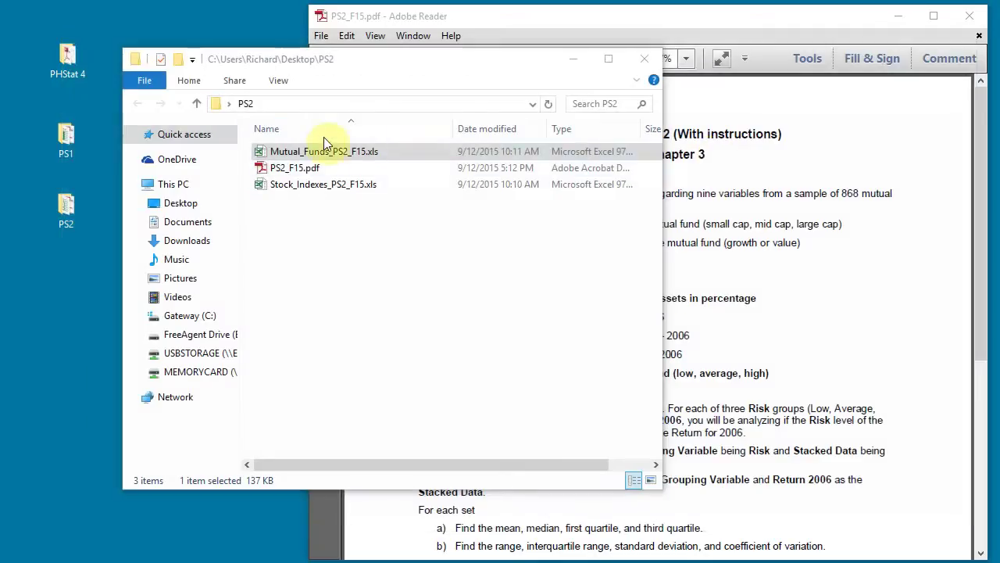
Load the PHStat.xlam add-in from the PHStat 4 folder with macros enabled and minimize its empty Excel window
double_click(62, 62)
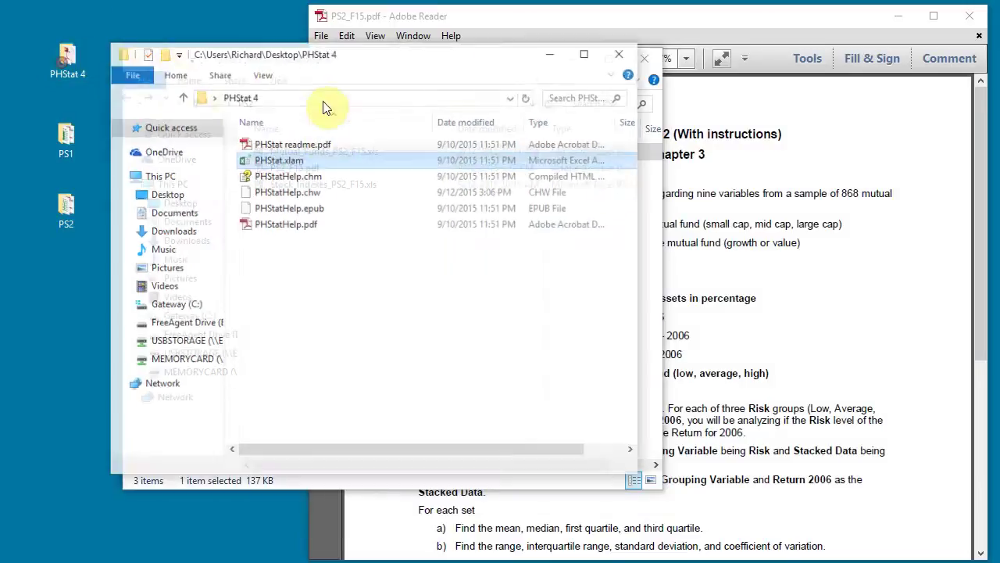
double_click(260, 137)
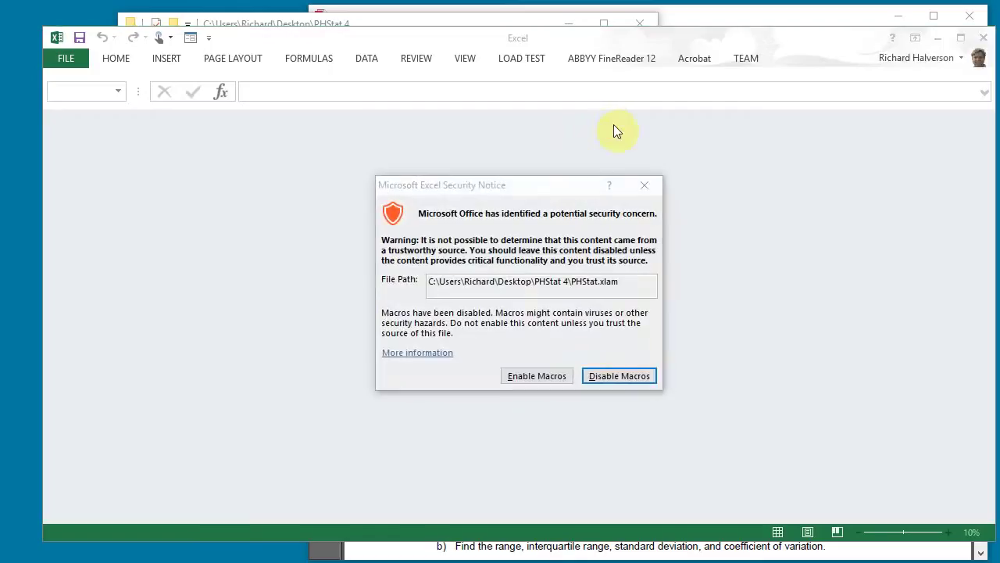
click(534, 373)
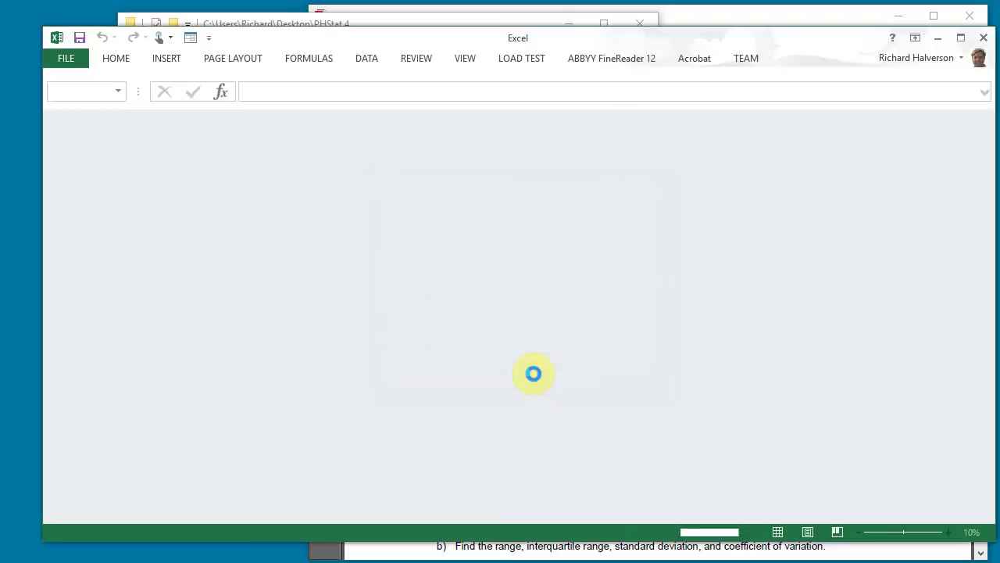
click(934, 39)
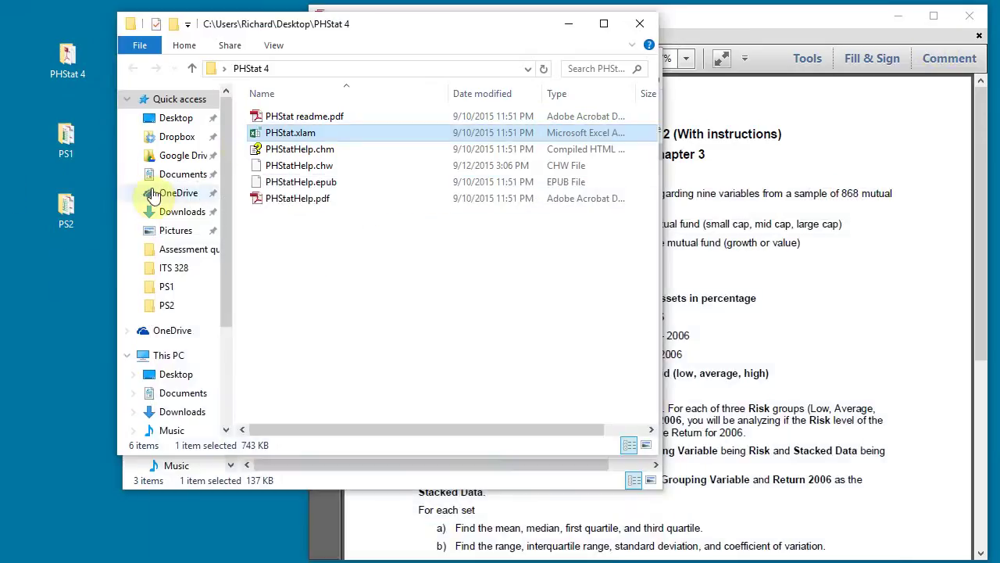
Open the Mutual_Funds_PS2_F15.xls workbook from the PS2 folder
double_click(66, 207)
click(265, 156)
double_click(265, 157)
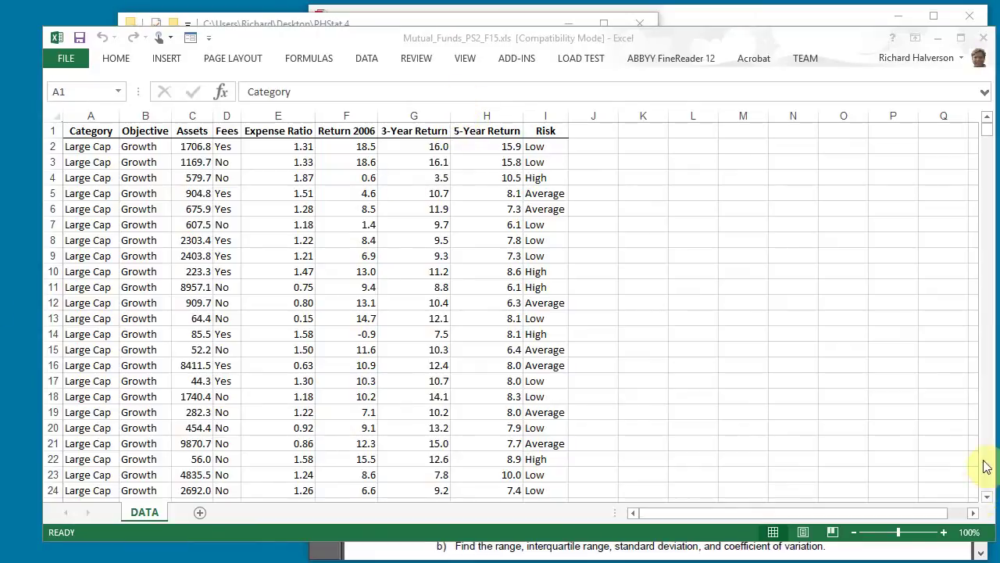
Check in the Adobe Reader problem set which grouping variable and stacked data to unstack, and return to the Excel workbook
click(711, 553)
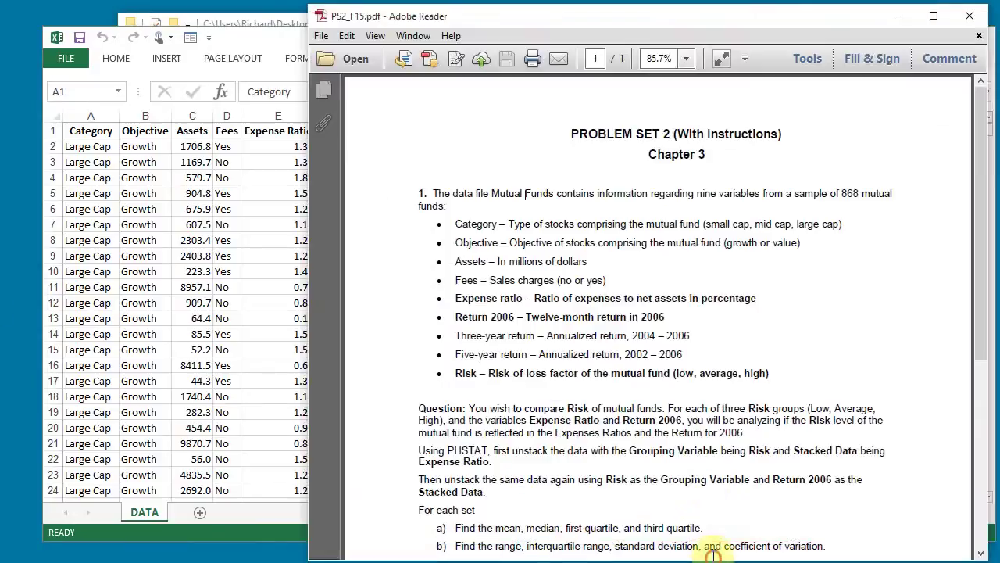
drag(514, 453, 675, 452)
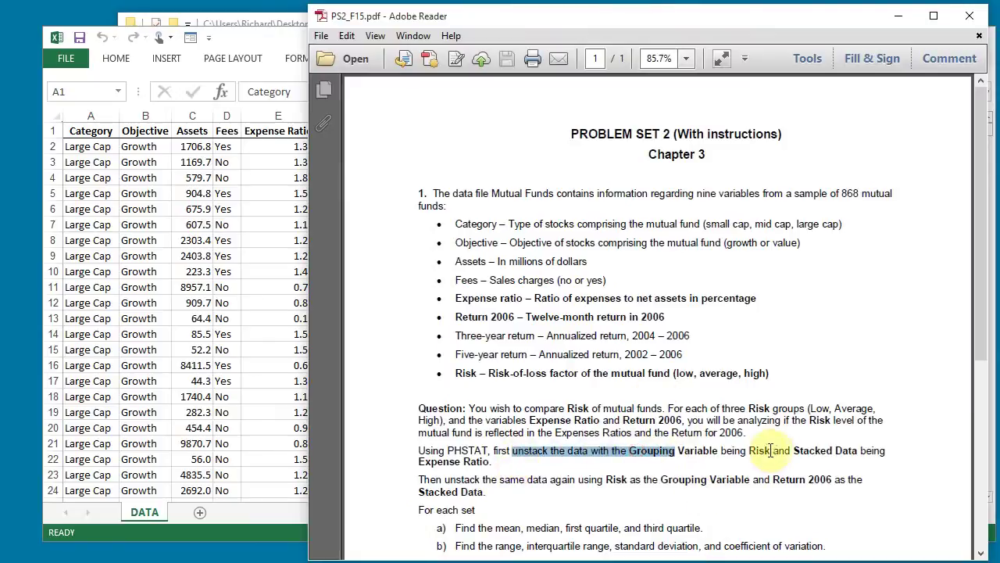
double_click(762, 450)
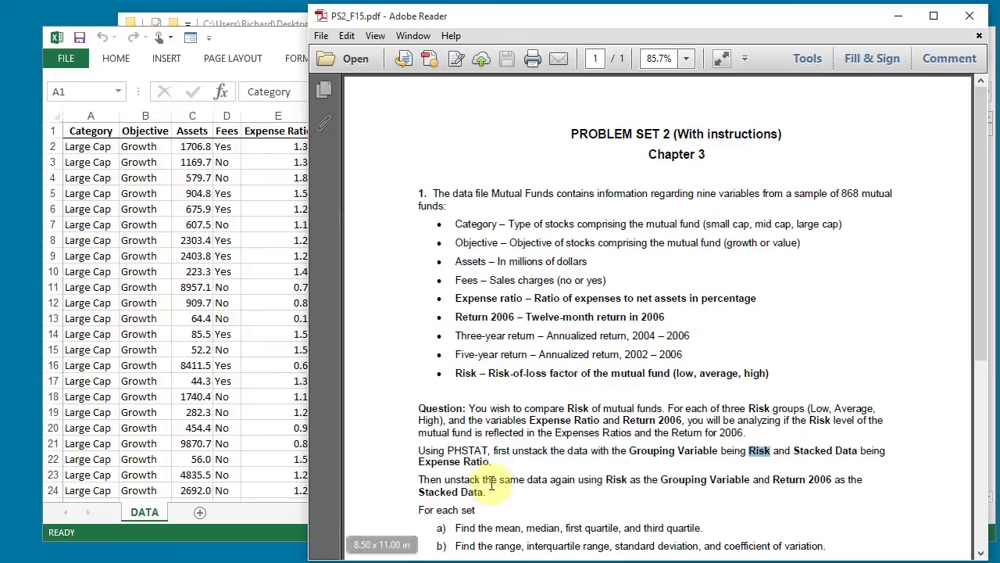
click(458, 459)
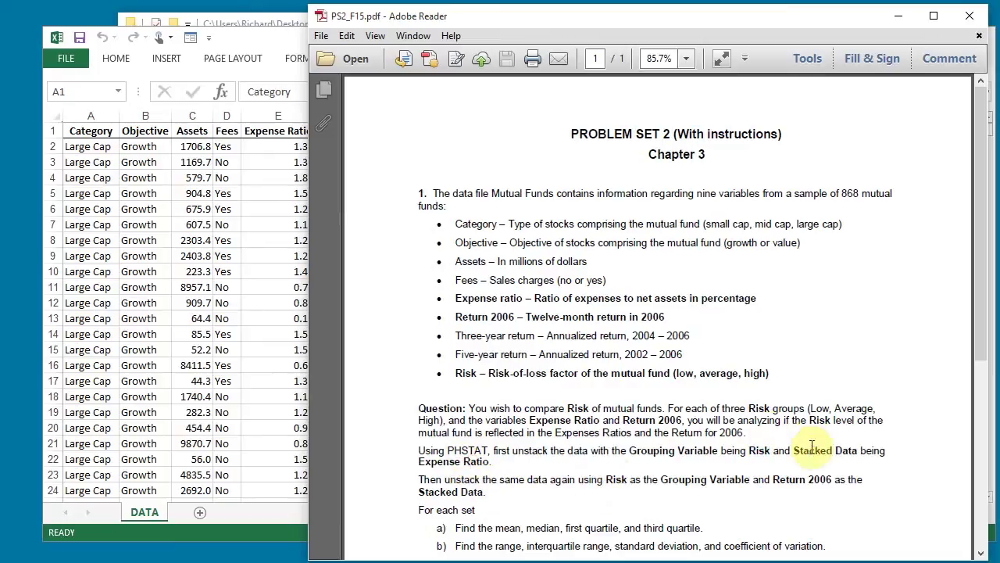
click(271, 39)
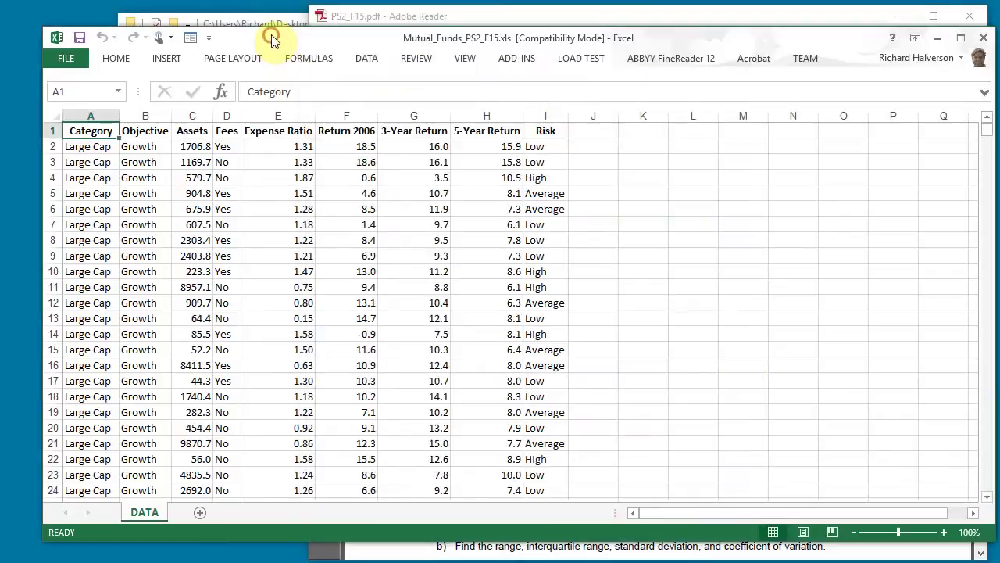
Start PHStat's Unstack Data on the DATA sheet with the Risk column, I1:I869, as the grouping variable range
click(516, 59)
click(82, 79)
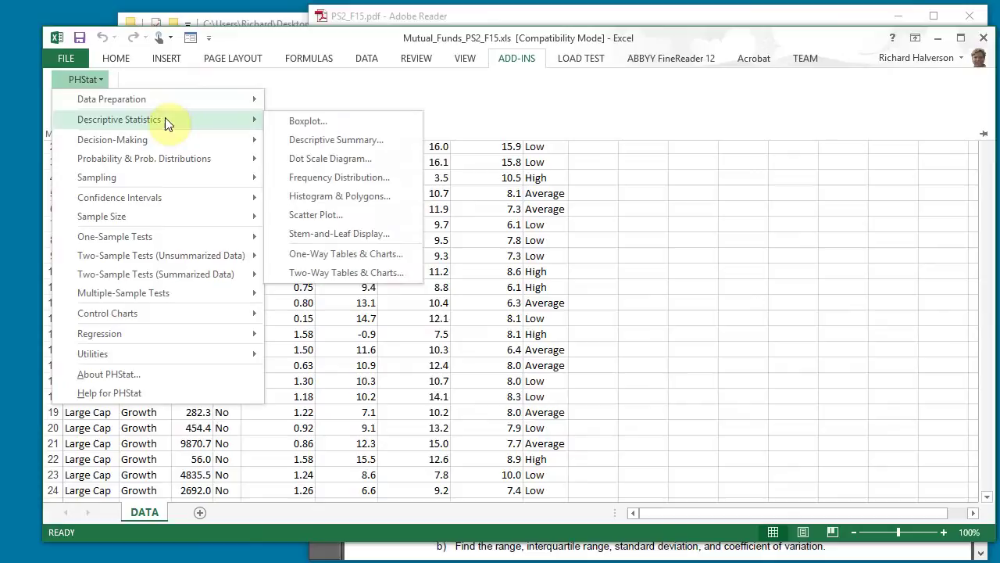
mouse_move(163, 103)
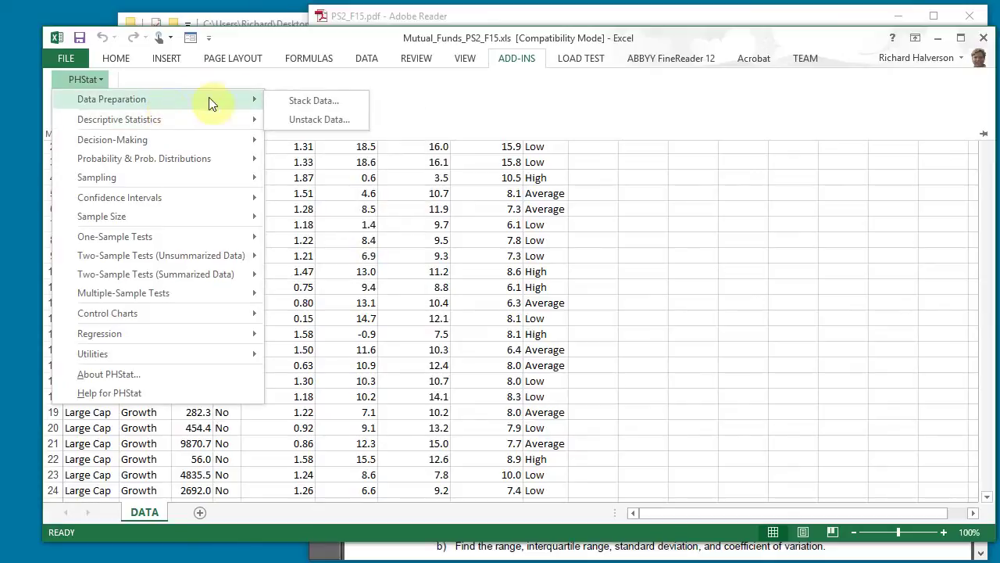
click(308, 119)
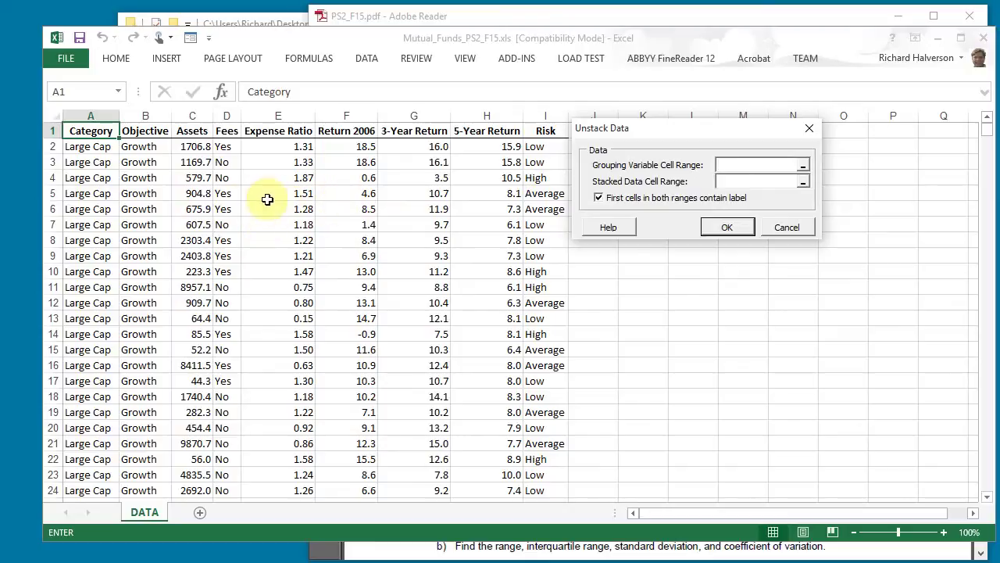
click(544, 133)
mouse_move(545, 133)
mouse_down()
mouse_move(561, 242)
mouse_move(556, 506)
mouse_move(547, 531)
mouse_move(518, 540)
mouse_move(579, 547)
mouse_move(485, 547)
mouse_move(547, 547)
mouse_move(594, 480)
mouse_move(617, 482)
mouse_move(491, 208)
mouse_move(540, 102)
mouse_move(549, 151)
mouse_up()
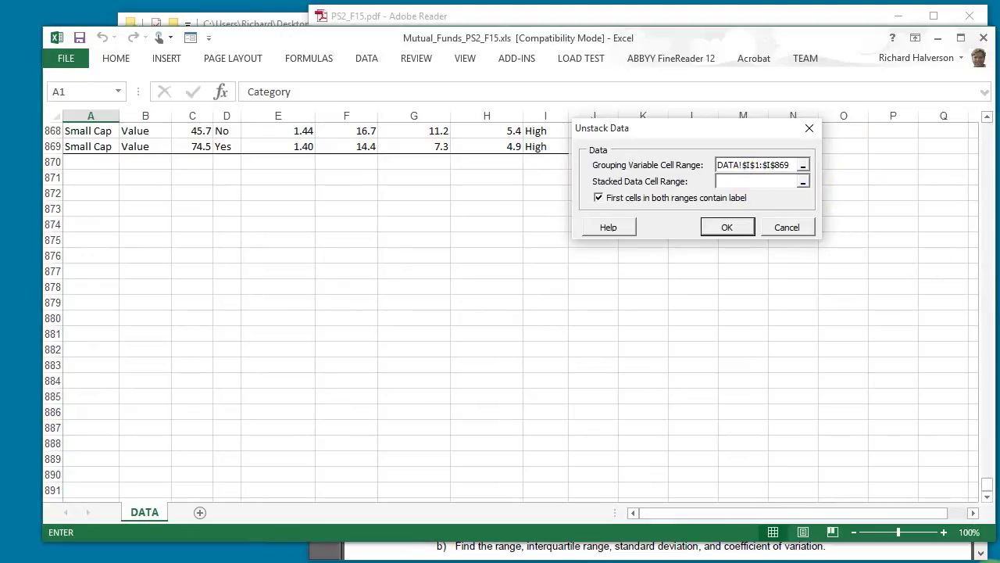
Set the stacked data range to the Expense Ratio column, E1:E869
drag(987, 489, 941, 120)
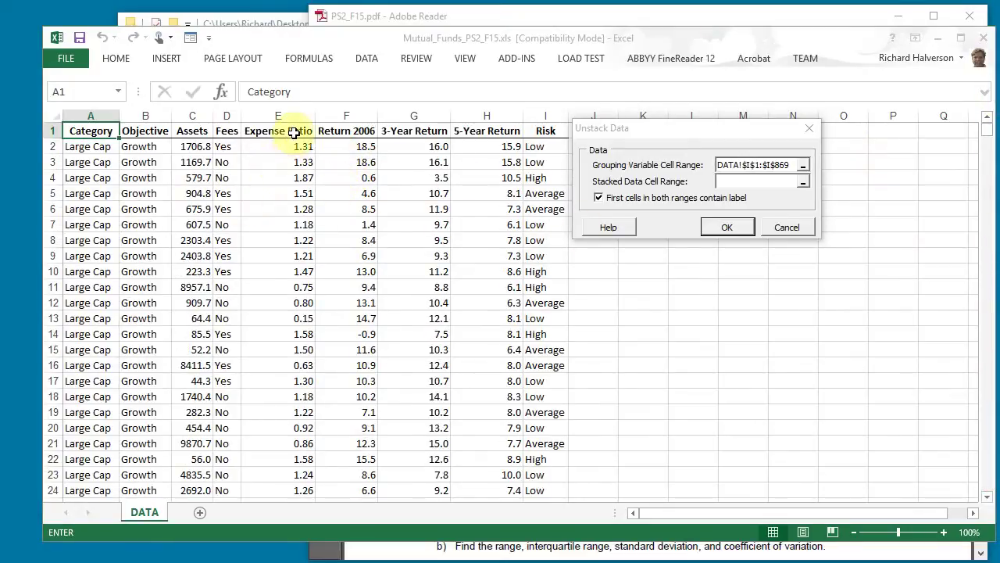
drag(294, 133, 281, 179)
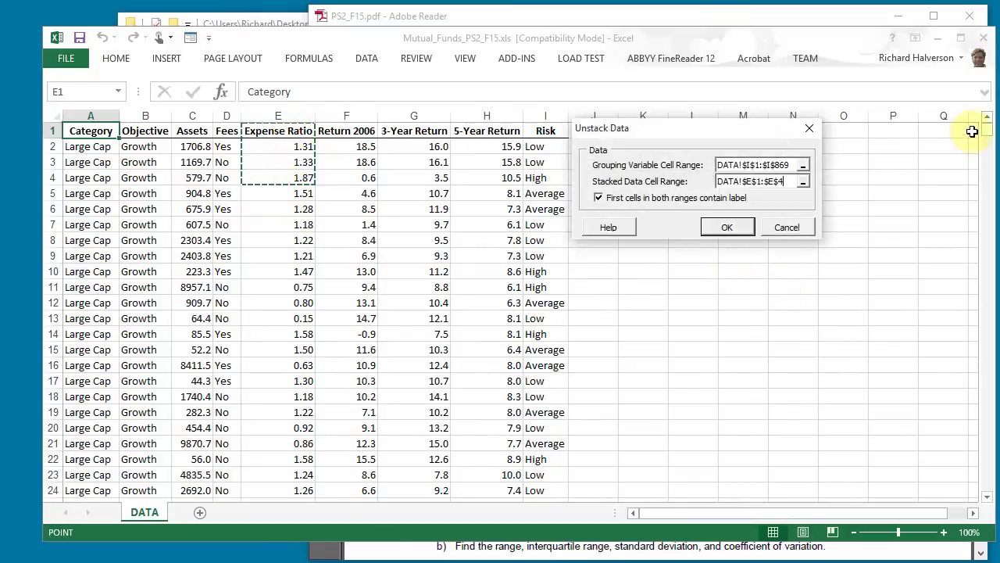
drag(986, 134, 982, 490)
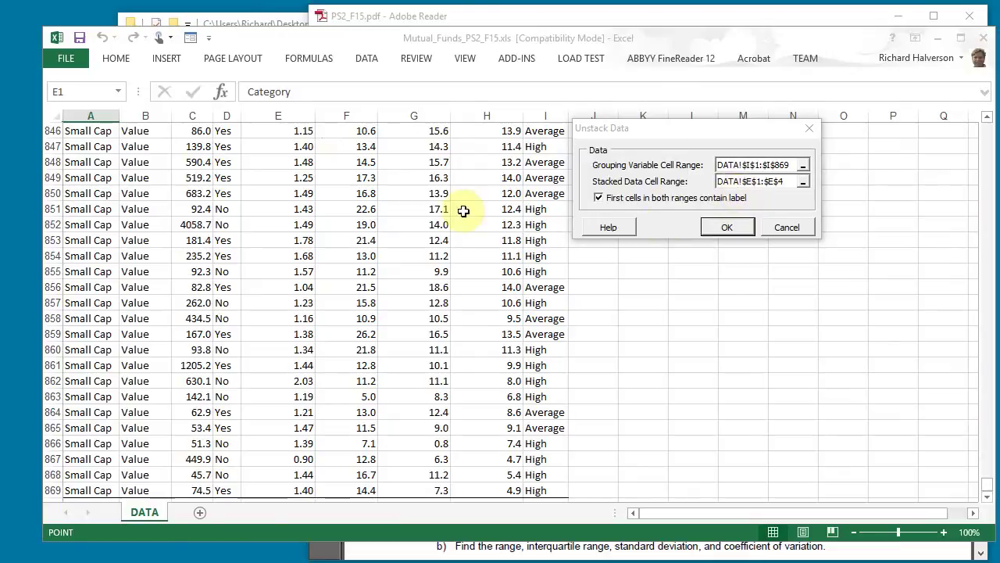
shift+click(286, 489)
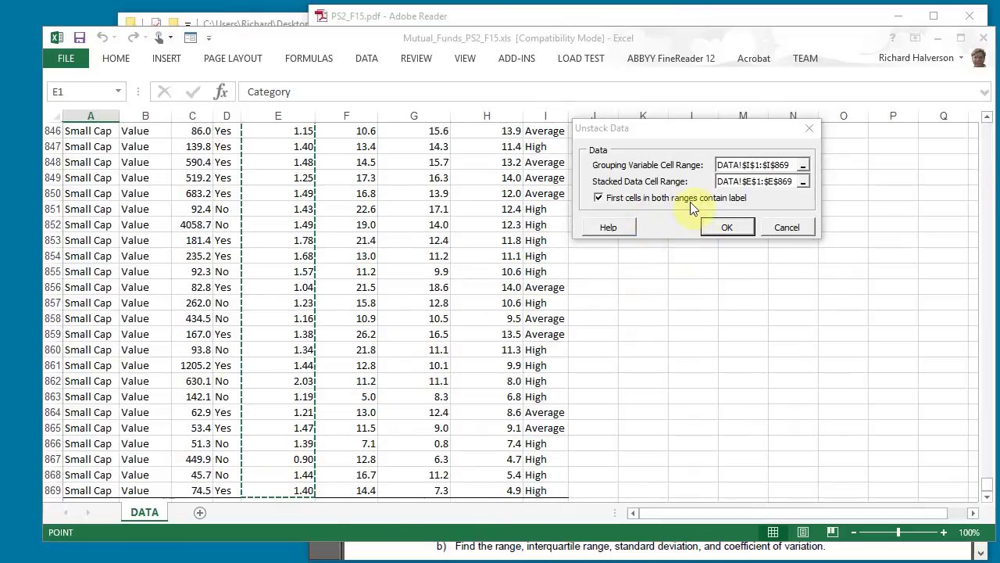
Run the unstacking and rename the resulting sheet ExpenseRationRisk
click(725, 226)
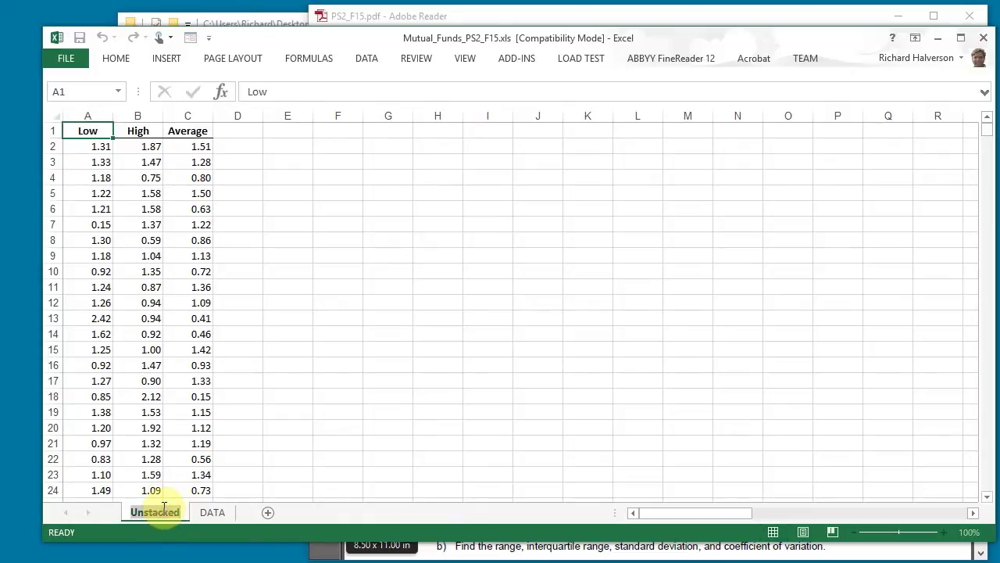
text(ExpenseRationRisk)
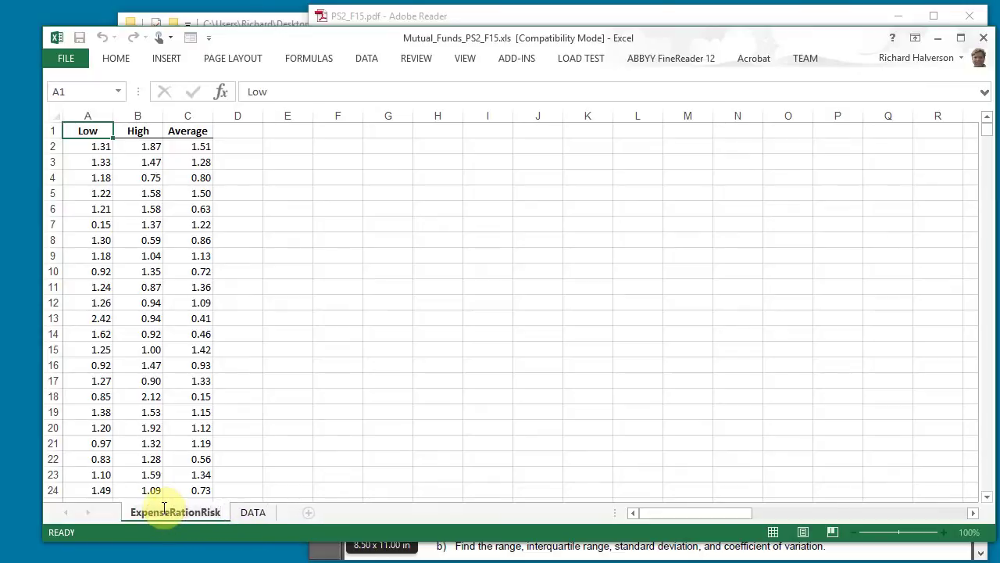
key(Return)
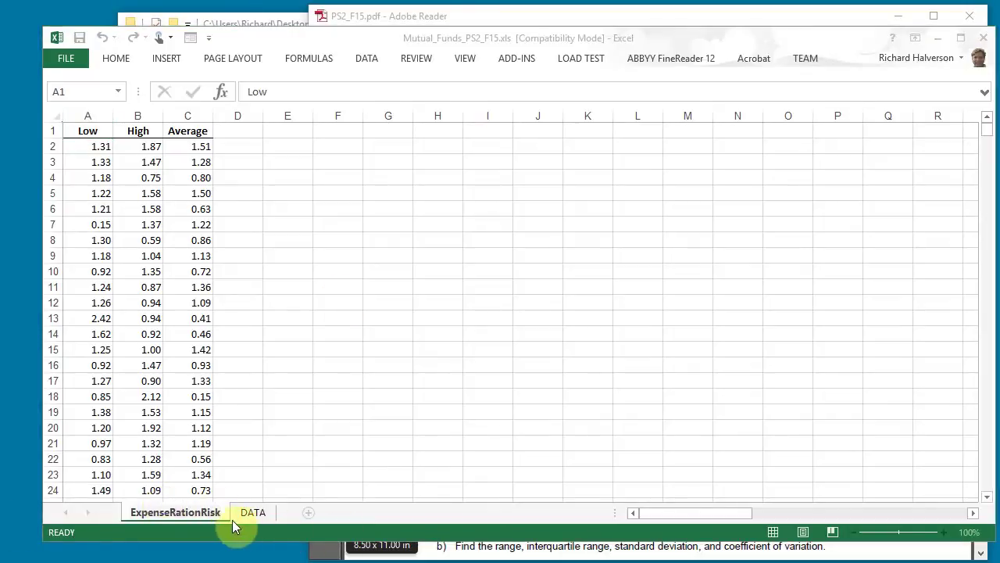
Check in the Adobe Reader problem set which statistics and plots each unstacked set needs, and return to the Excel workbook
click(528, 544)
scroll(720, 462, down, 3)
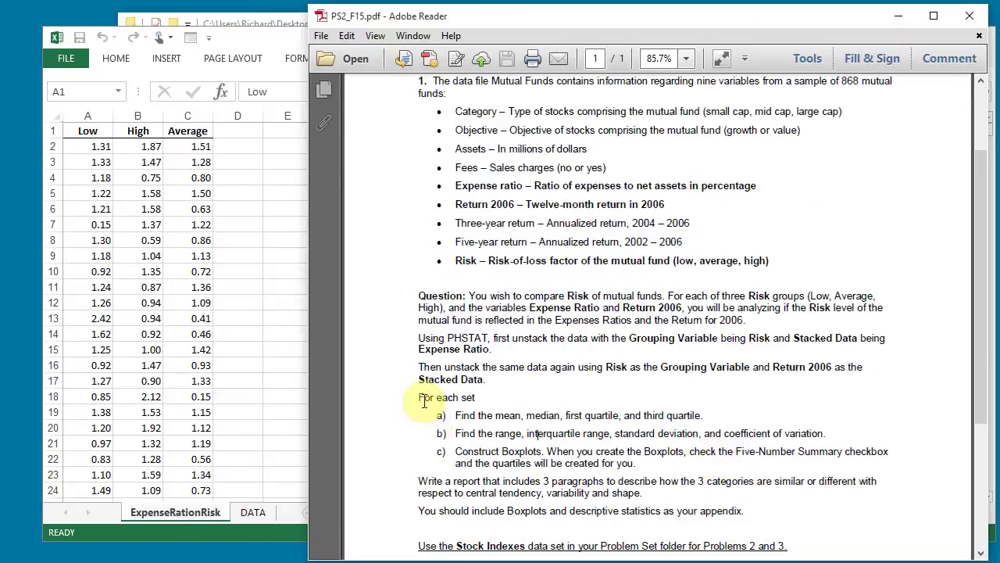
drag(439, 415, 540, 434)
click(654, 410)
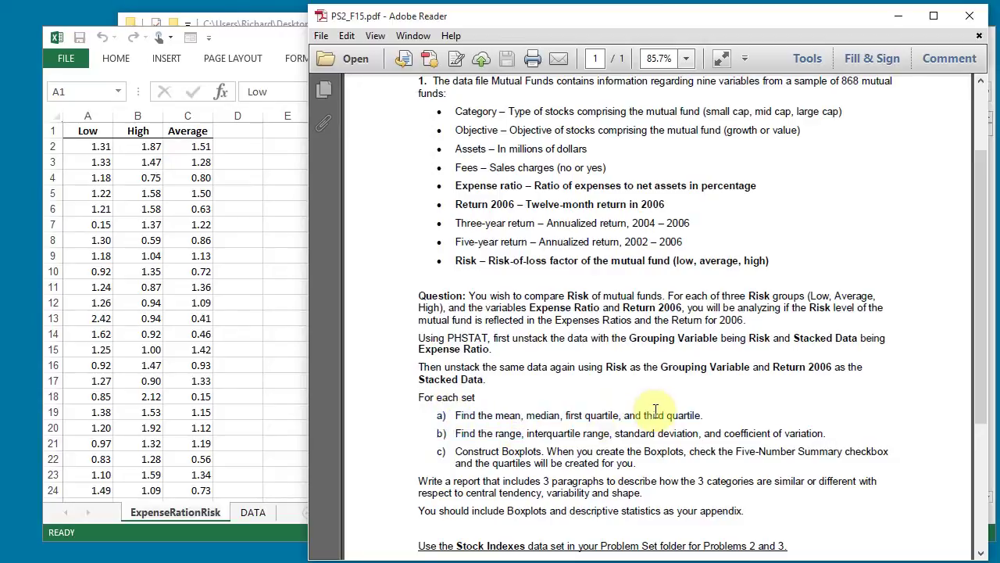
click(605, 414)
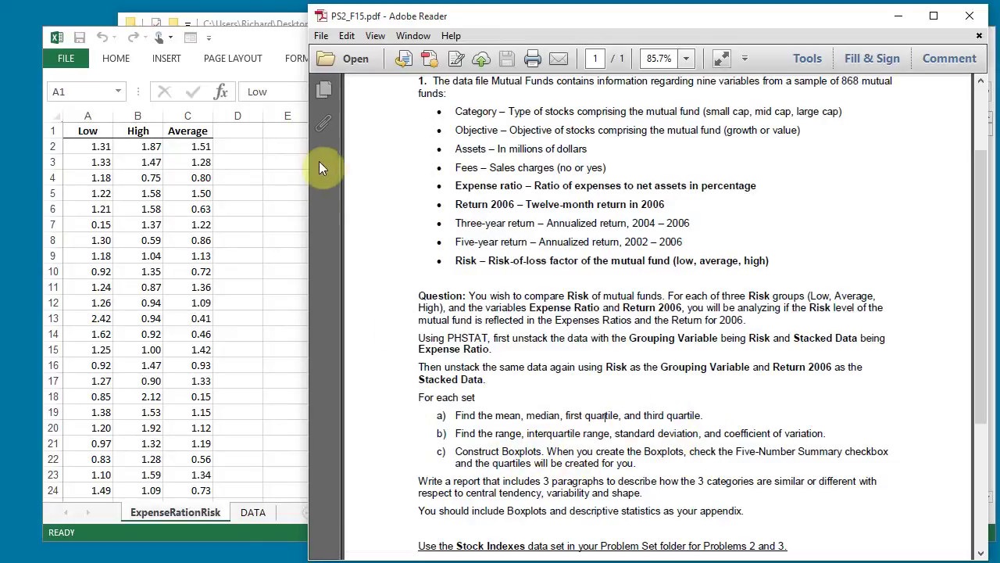
click(266, 44)
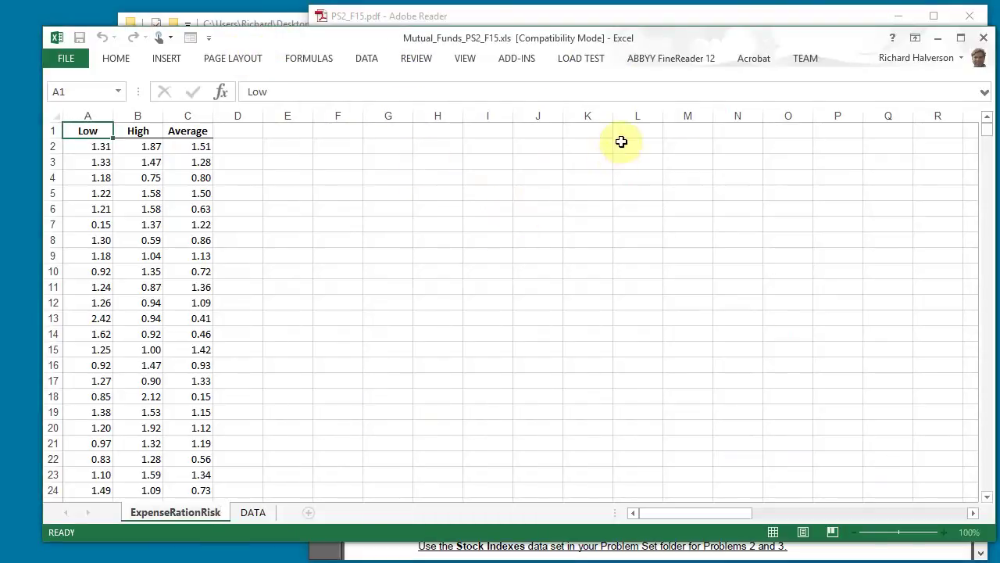
Start PHStat's Descriptive Summary on the ExpenseRationRisk sheet with A1:C356 as the raw data cell range
click(509, 59)
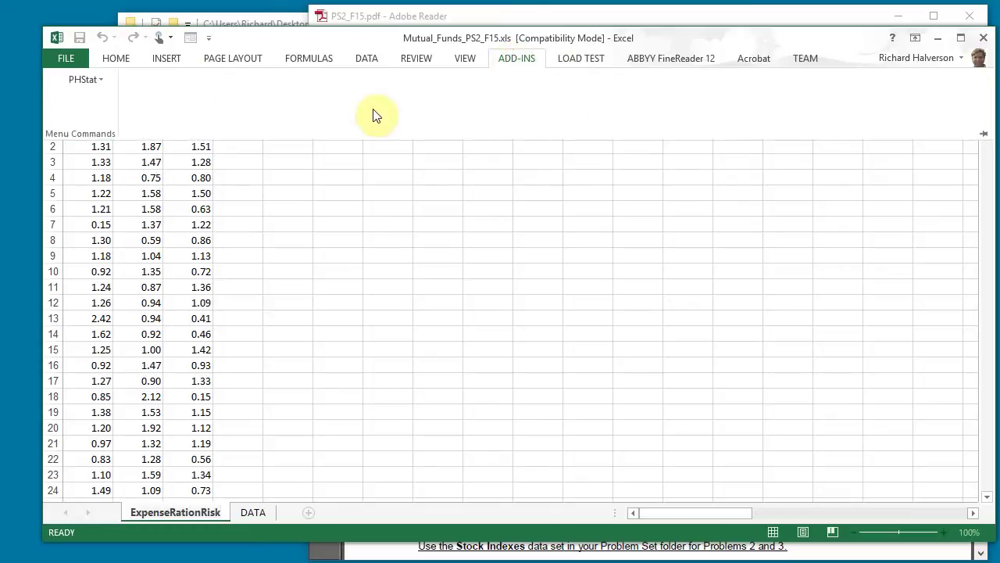
click(100, 80)
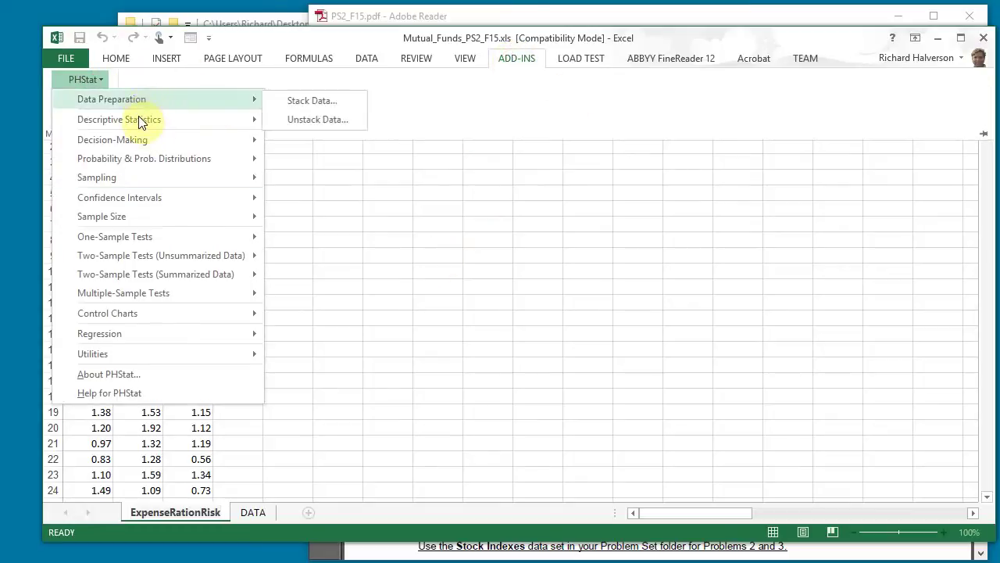
mouse_move(137, 125)
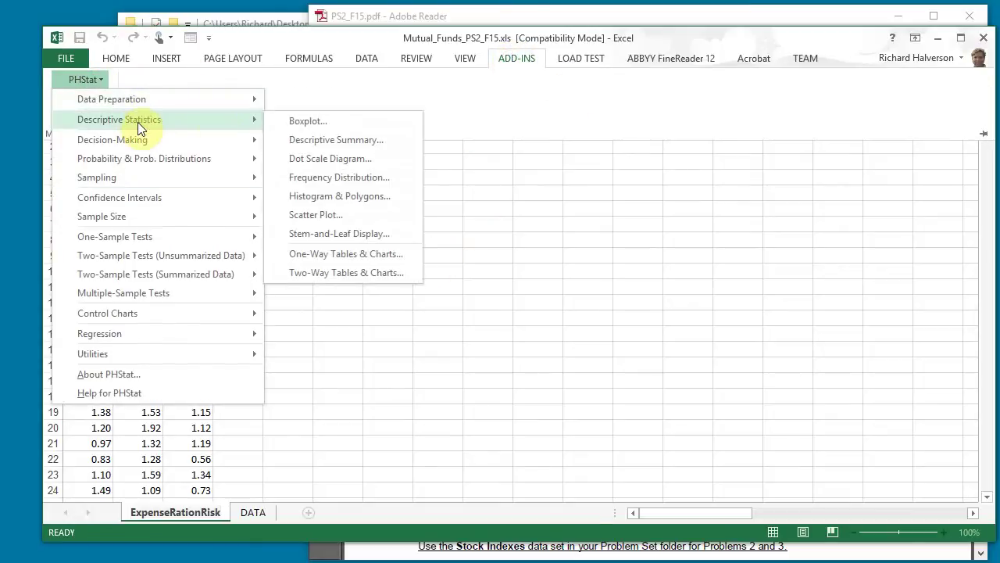
click(327, 139)
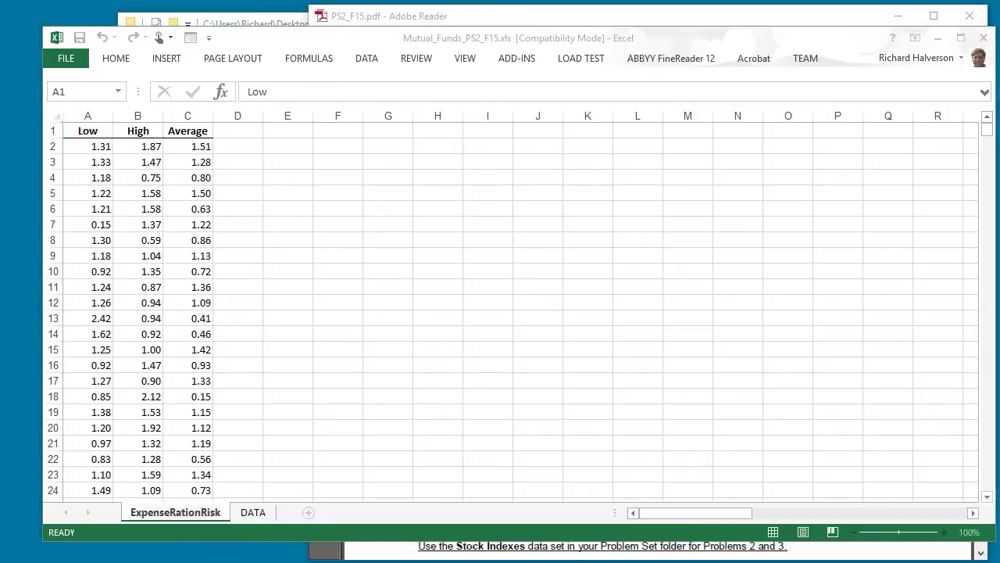
drag(0, 178, 581, 138)
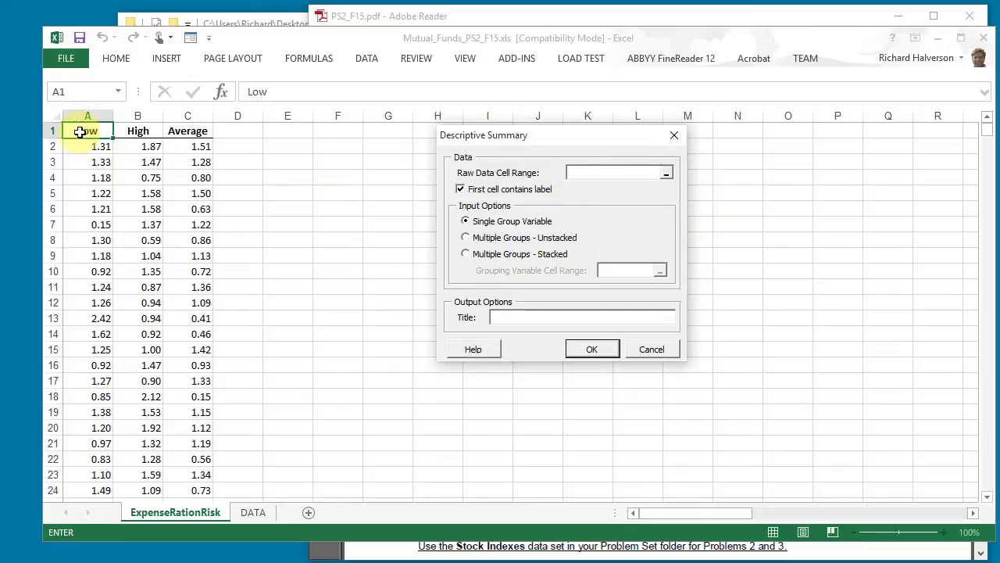
drag(80, 133, 187, 259)
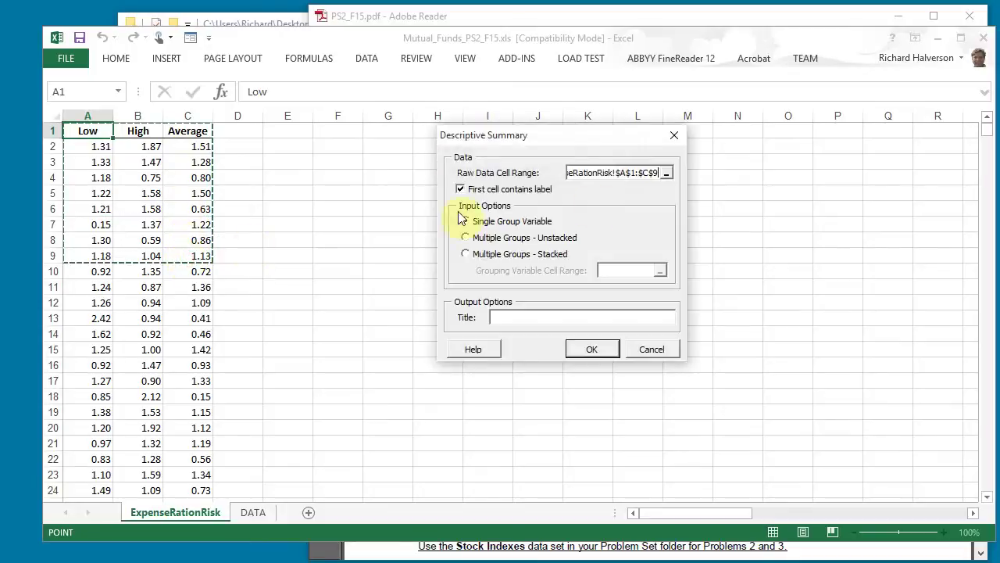
drag(987, 131, 985, 276)
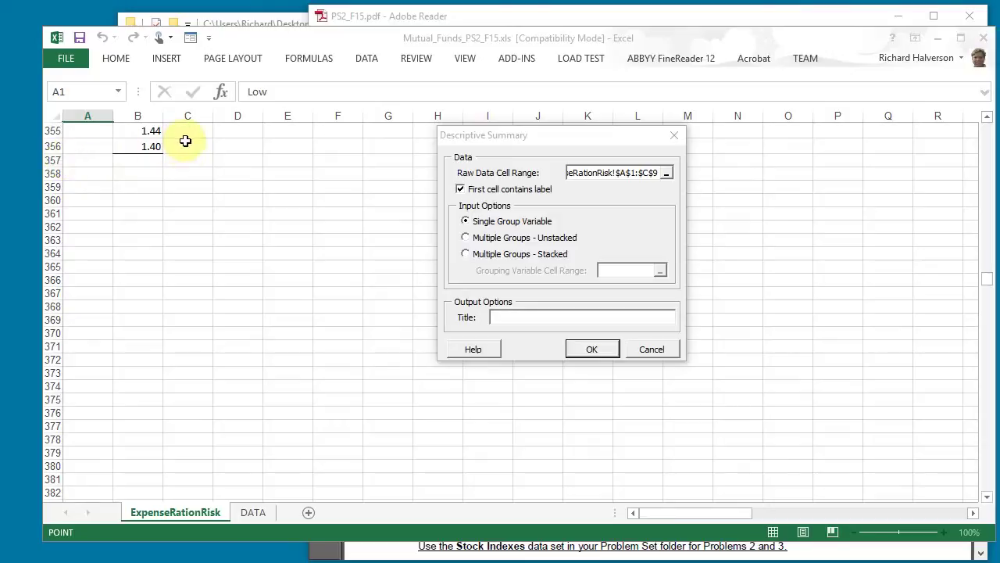
drag(189, 148, 189, 147)
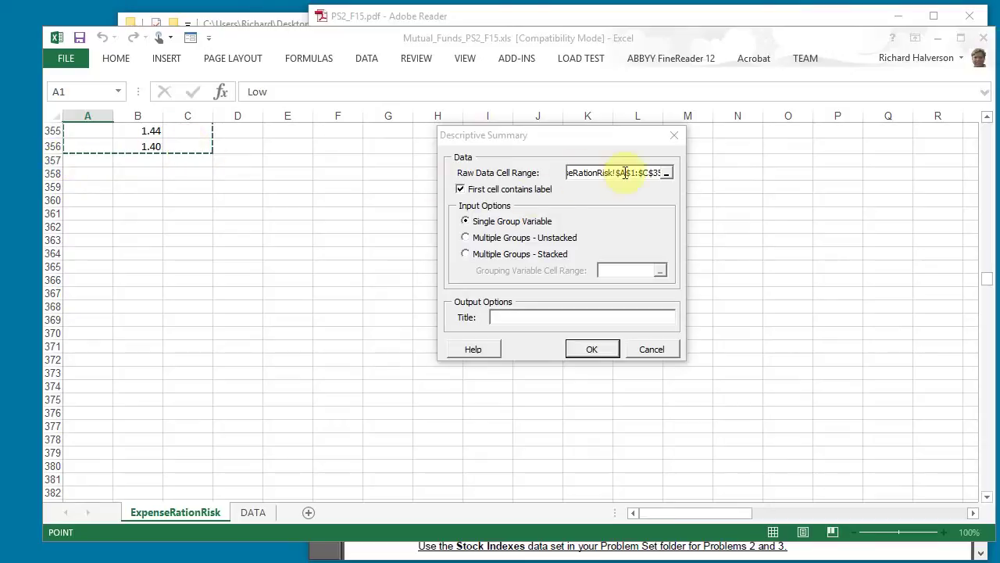
Treat the data as Multiple Groups - Unstacked, title the output "Expense Ratio vs Risk" and generate the descriptive summary
click(465, 239)
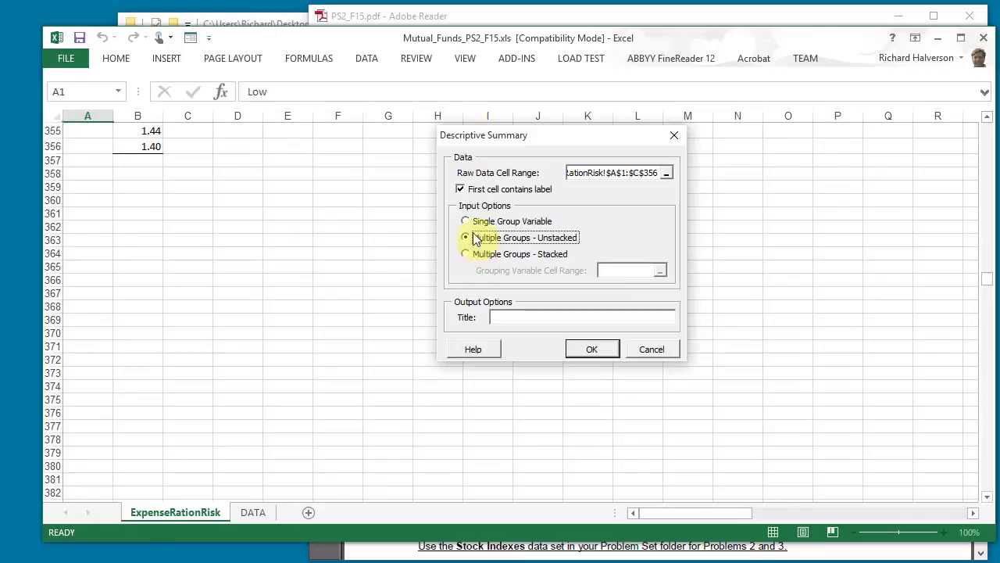
click(545, 317)
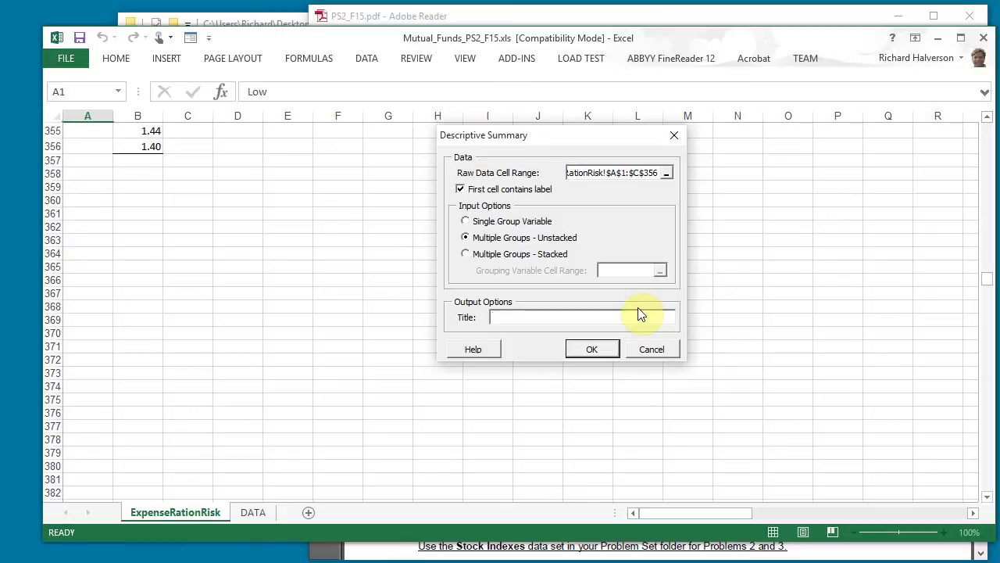
text(Expense Ratio vs Risk)
click(592, 348)
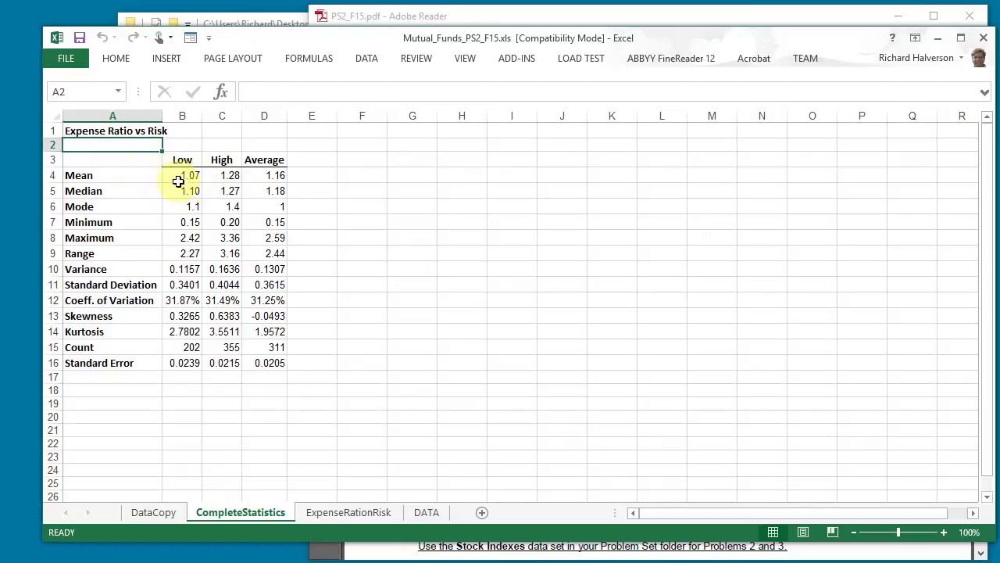
Examine the mean, median, standard deviation and coefficient of variation of the risk groups on the CompleteStatistics sheet
click(114, 176)
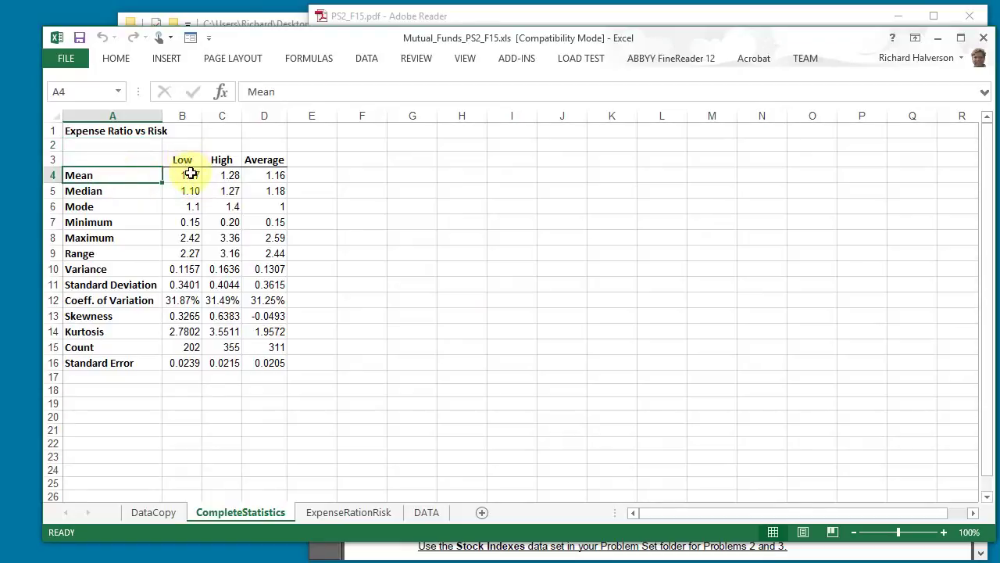
click(191, 172)
click(235, 174)
click(274, 181)
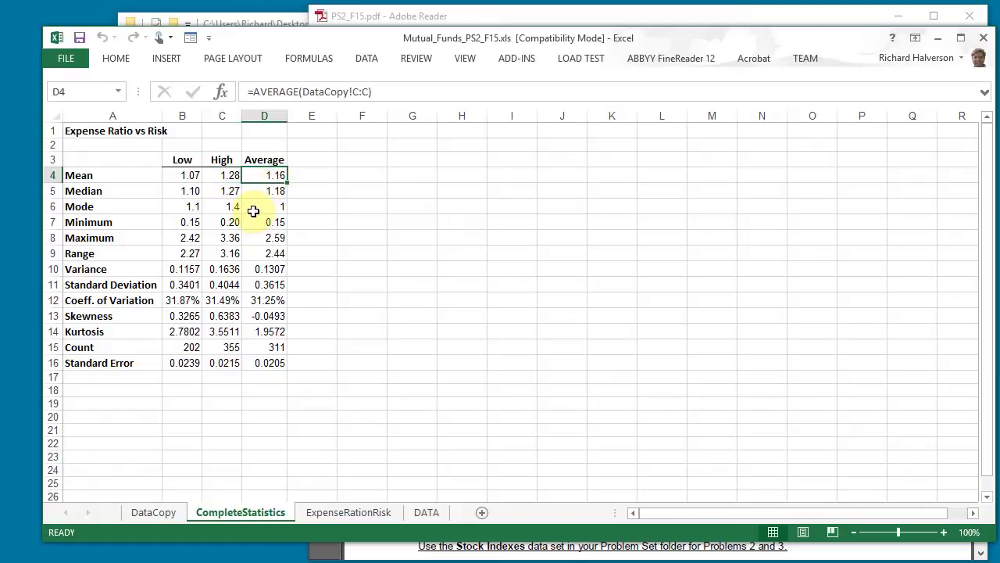
click(188, 192)
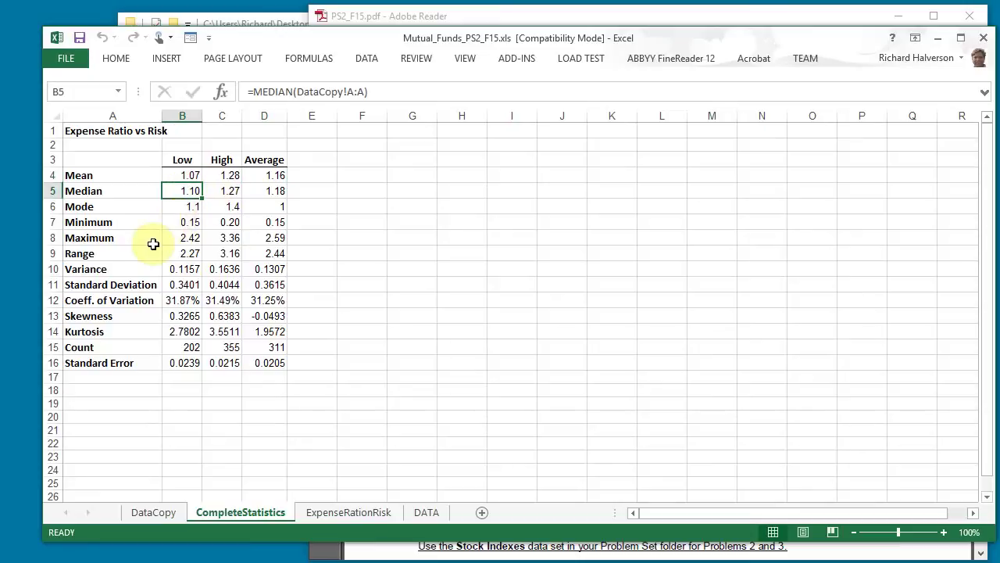
click(187, 286)
click(223, 284)
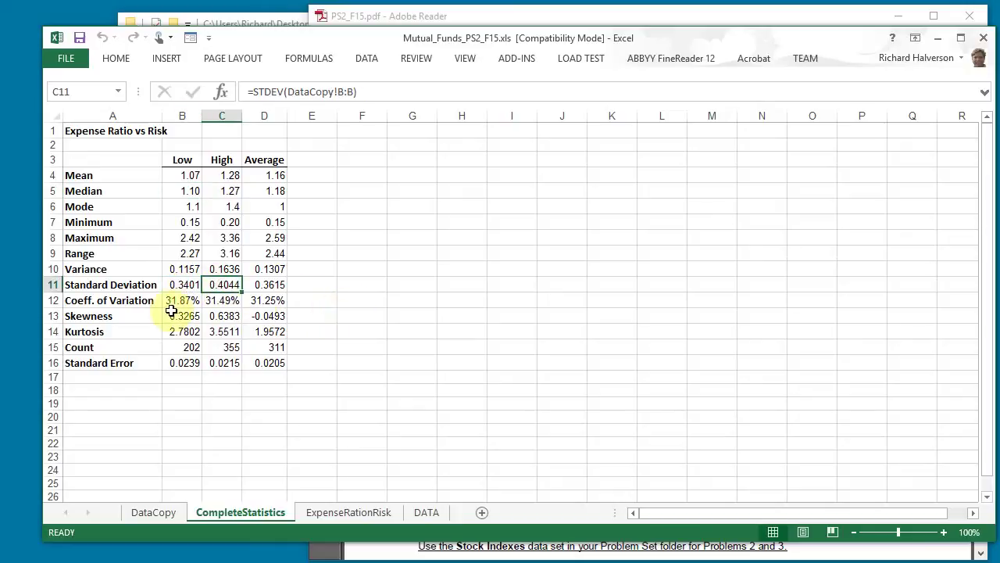
click(187, 302)
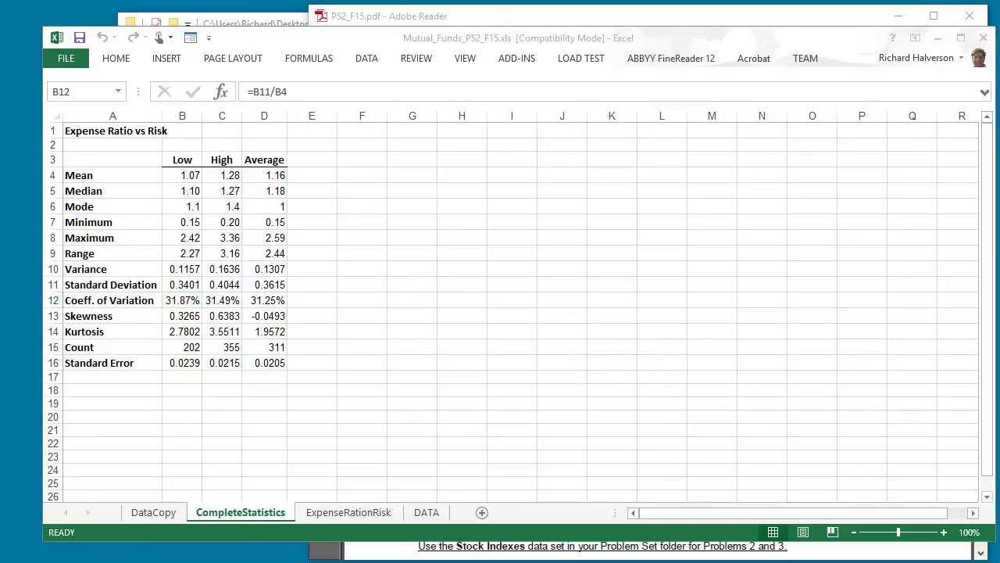
Start PHStat's Boxplot on the ExpenseRationRisk sheet with A1:C356 as the raw data cell range
click(362, 504)
click(346, 511)
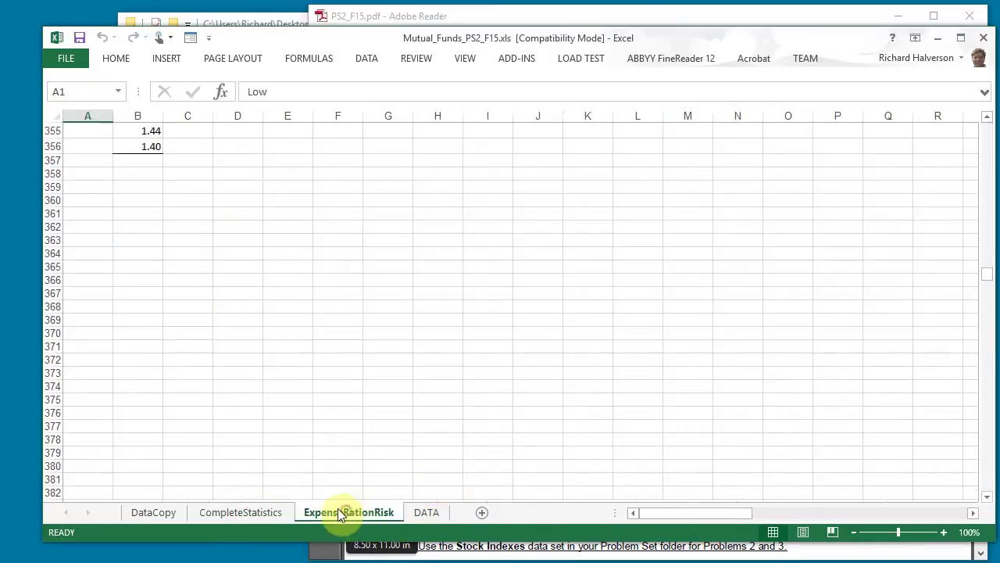
scroll(432, 342, up, 7)
scroll(429, 355, down, 4)
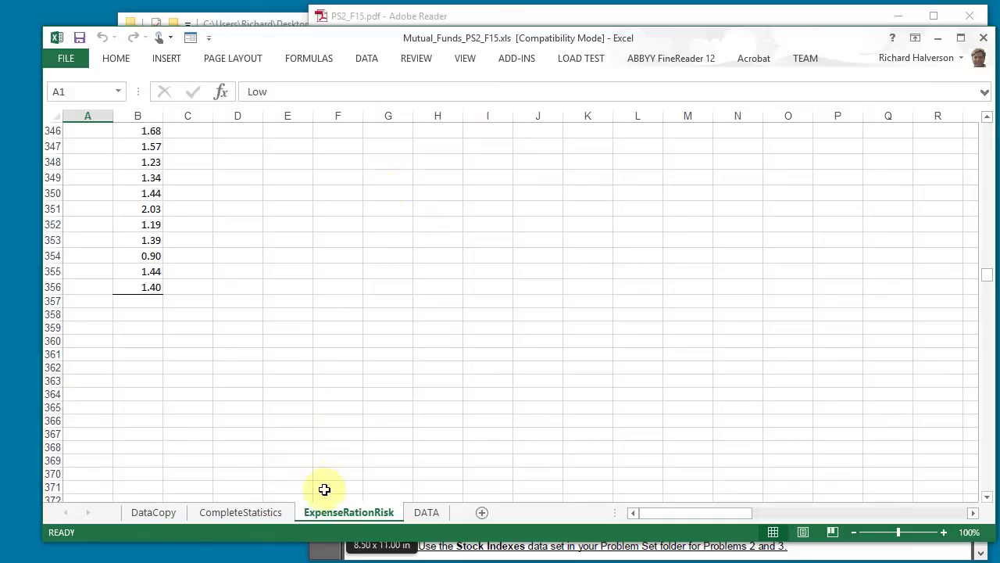
click(517, 58)
click(83, 79)
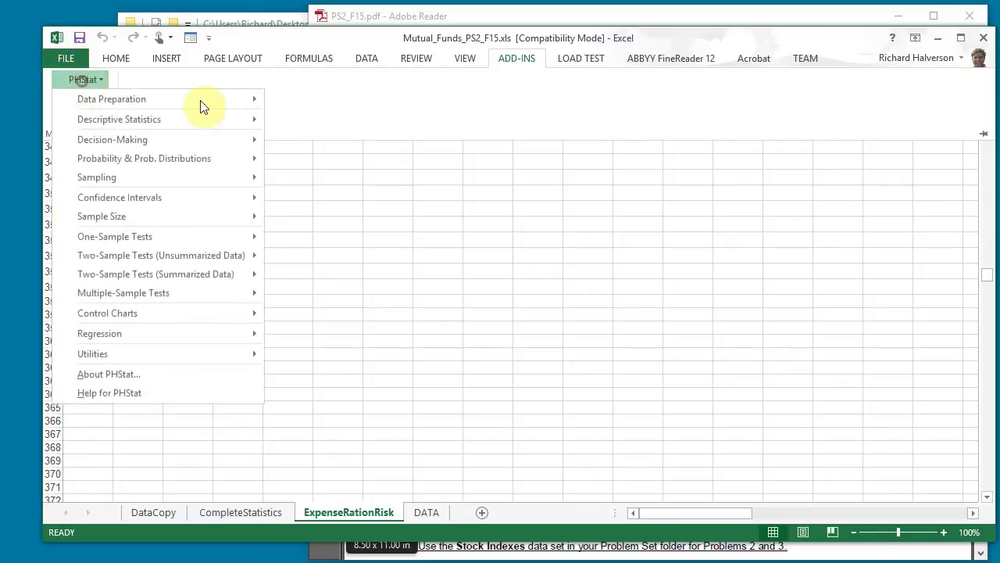
mouse_move(152, 118)
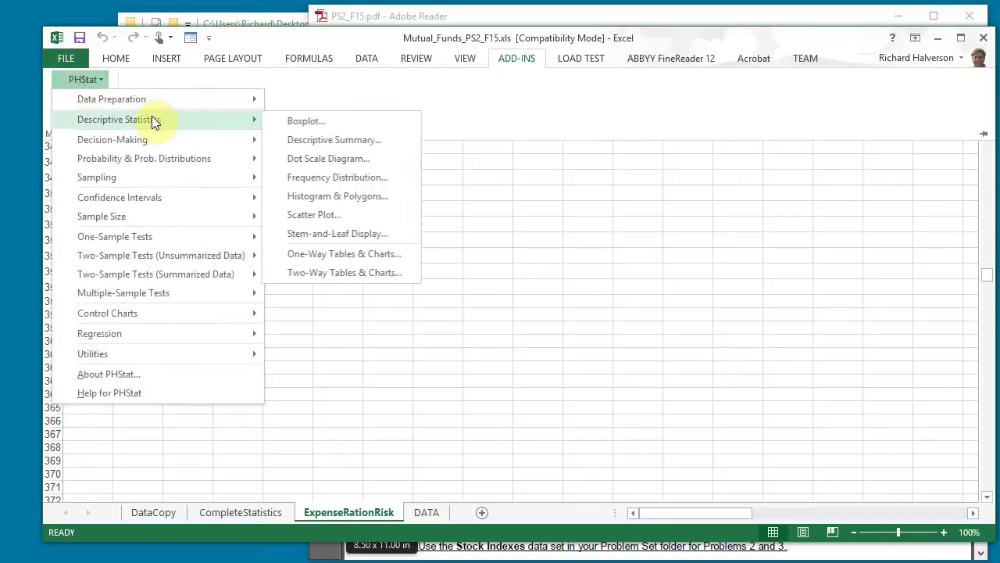
click(319, 121)
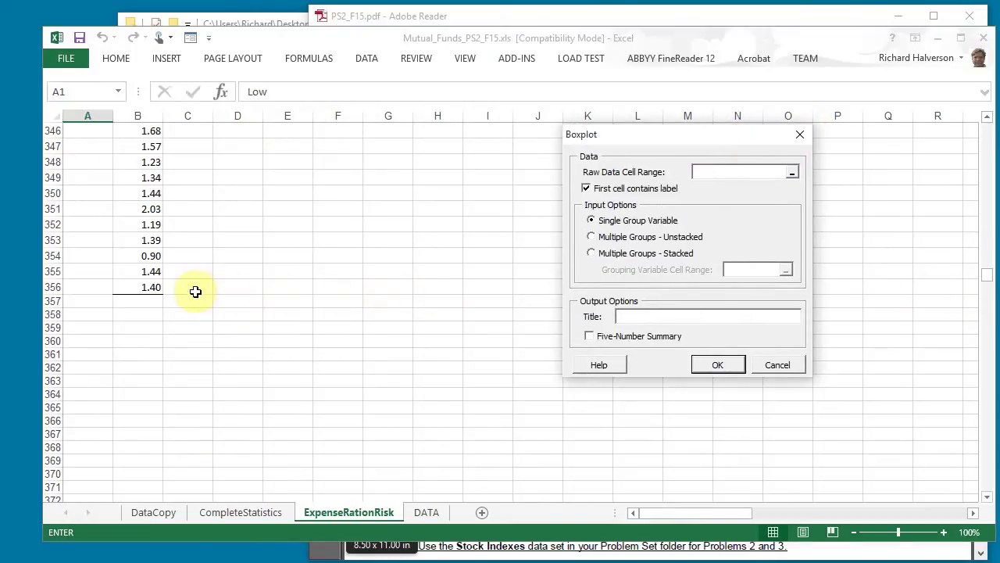
drag(195, 287, 94, 184)
drag(987, 275, 987, 114)
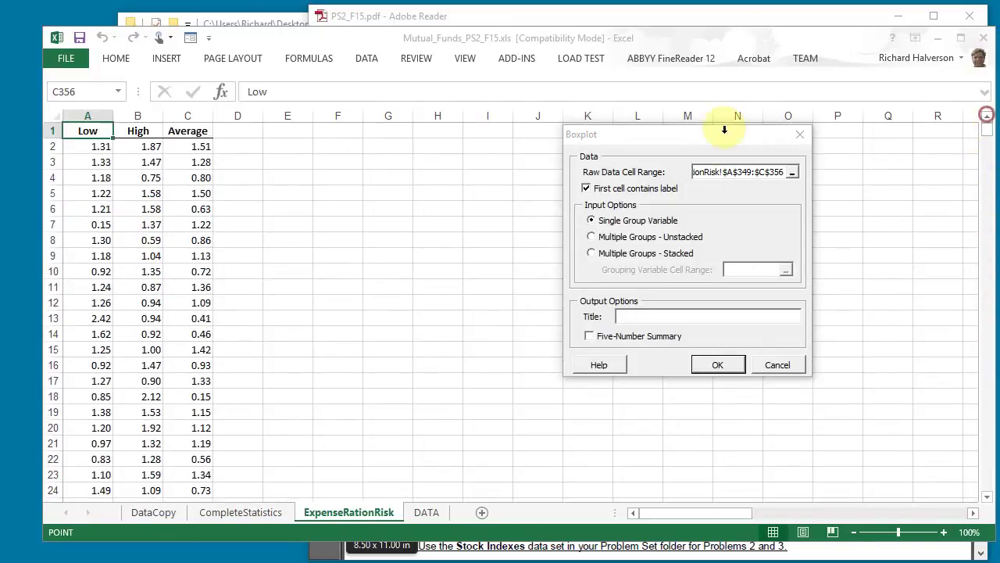
shift+click(74, 134)
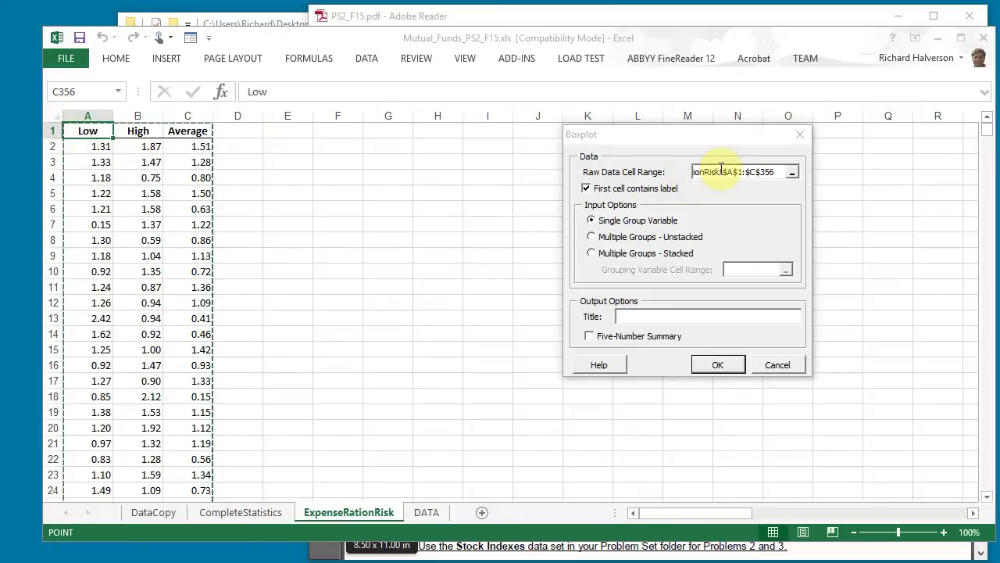
Generate the boxplot for Multiple Groups - Unstacked with the Five-Number Summary included and the title "Expense Ratio vs Risk"
click(591, 237)
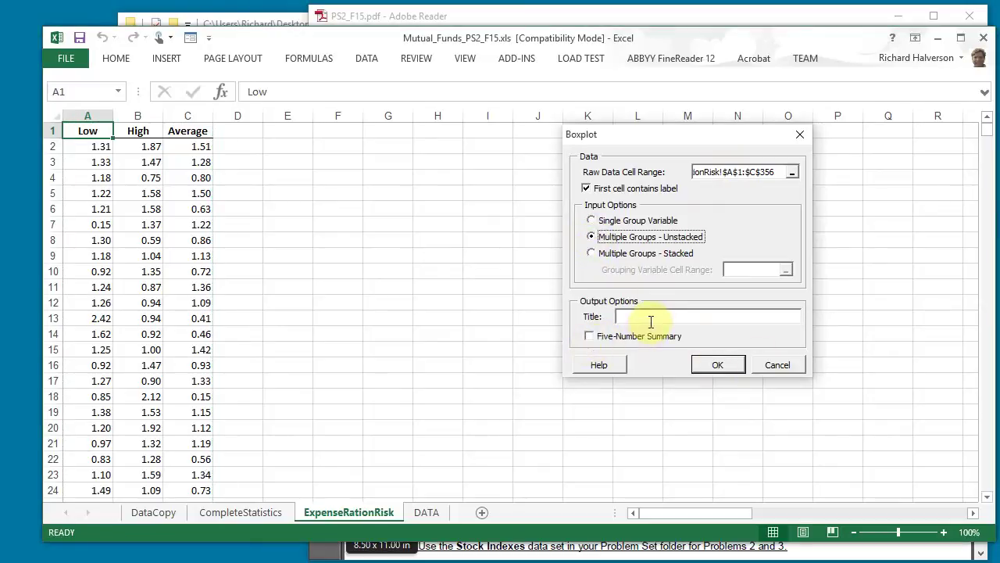
click(588, 336)
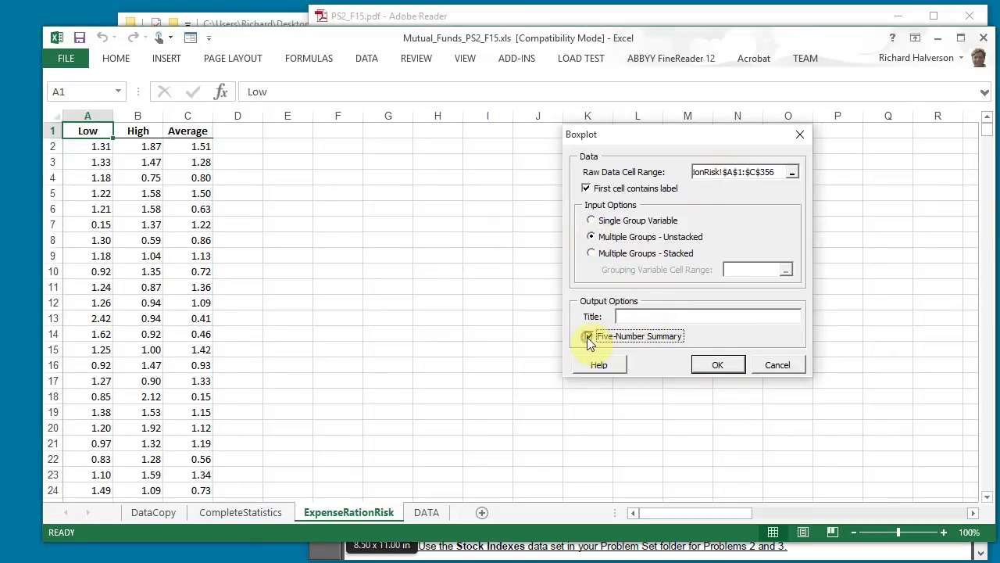
click(703, 317)
text(Expense Ratio vs Risk)
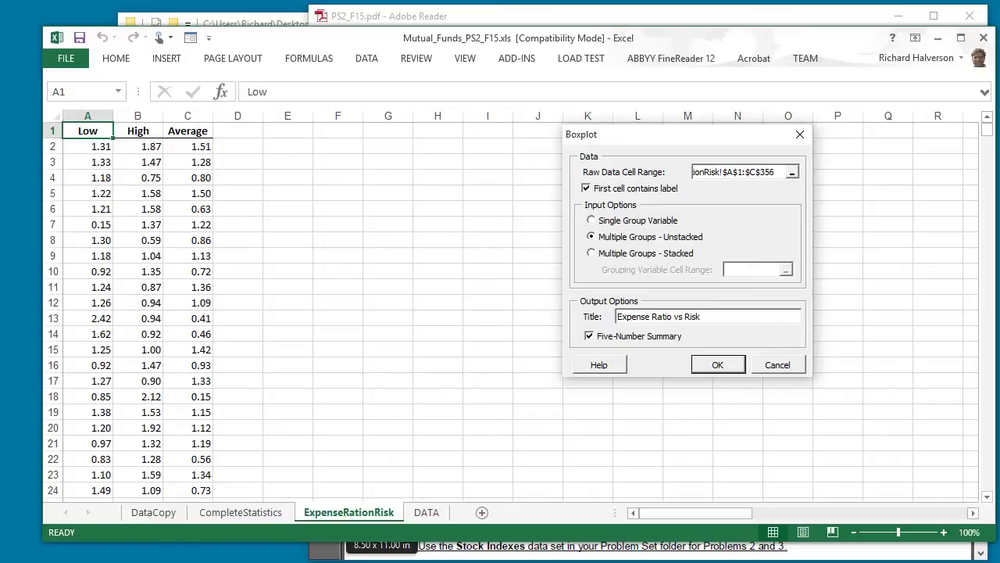
click(734, 365)
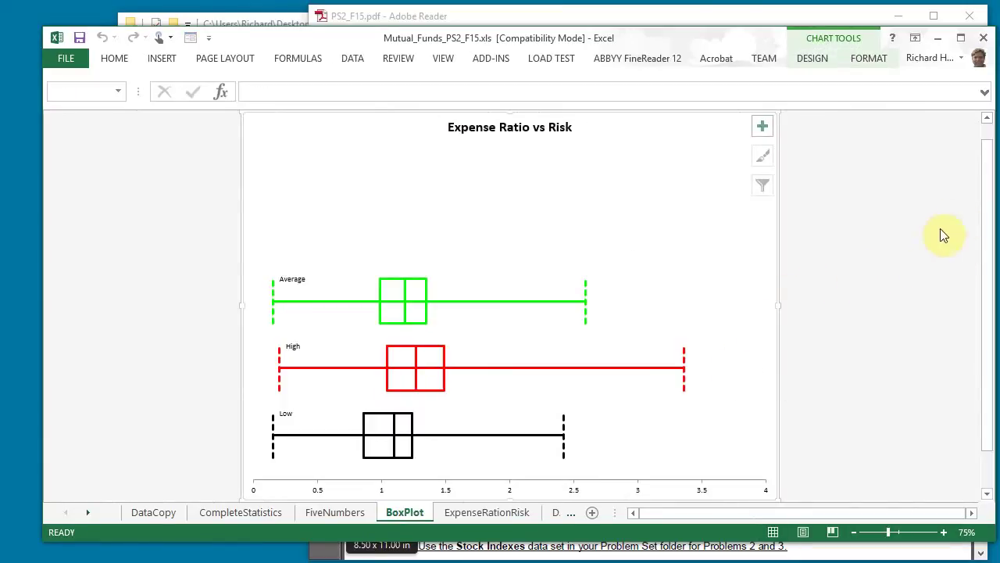
Examine the boxplots of the three risk groups and the first and third quartiles on the FiveNumbers sheet
drag(990, 212, 990, 247)
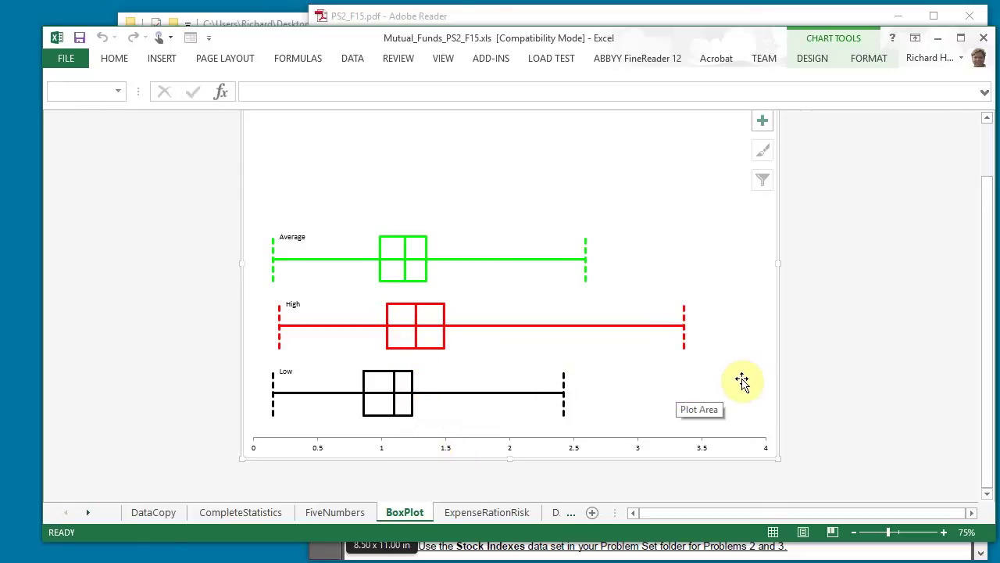
drag(991, 392, 984, 324)
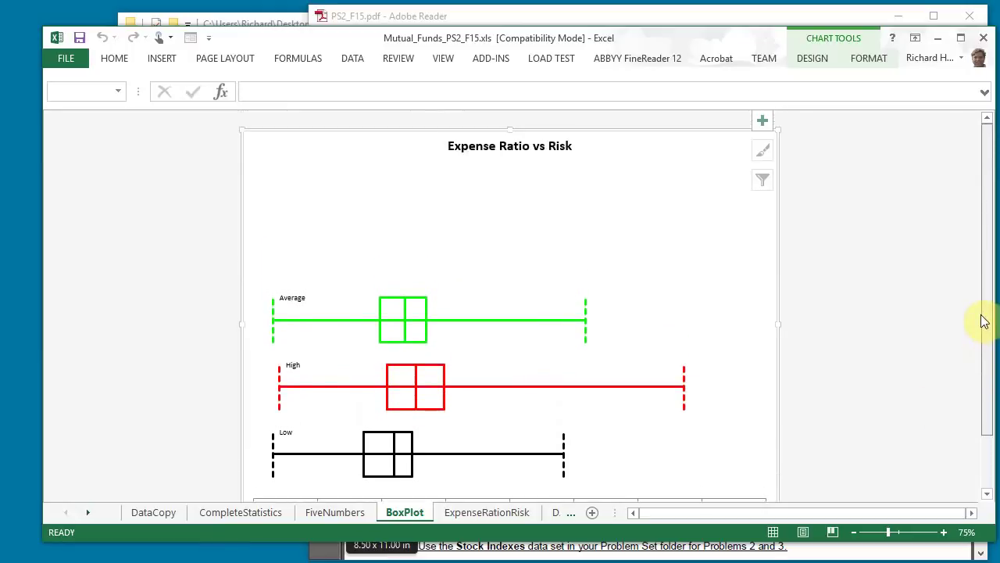
click(354, 513)
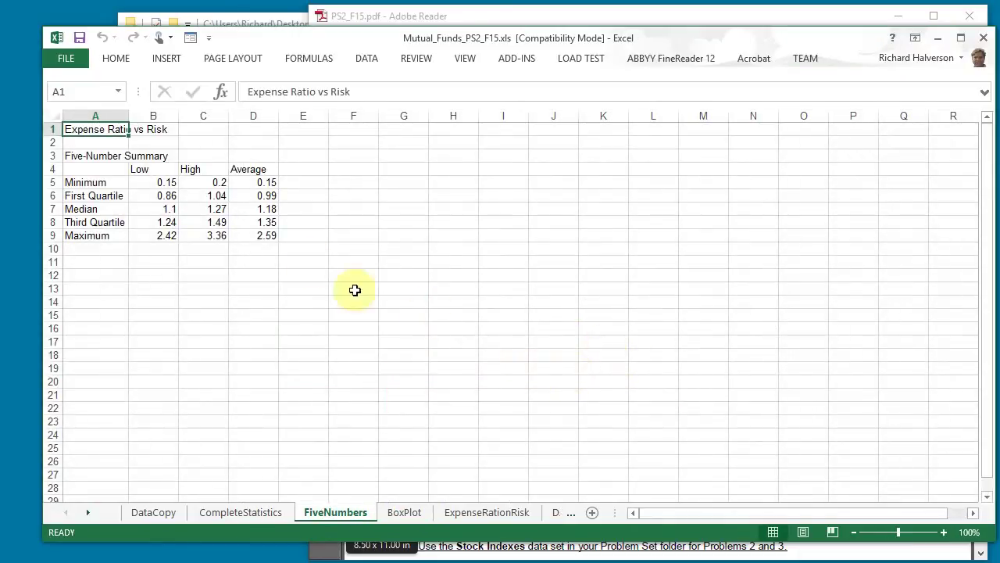
click(181, 197)
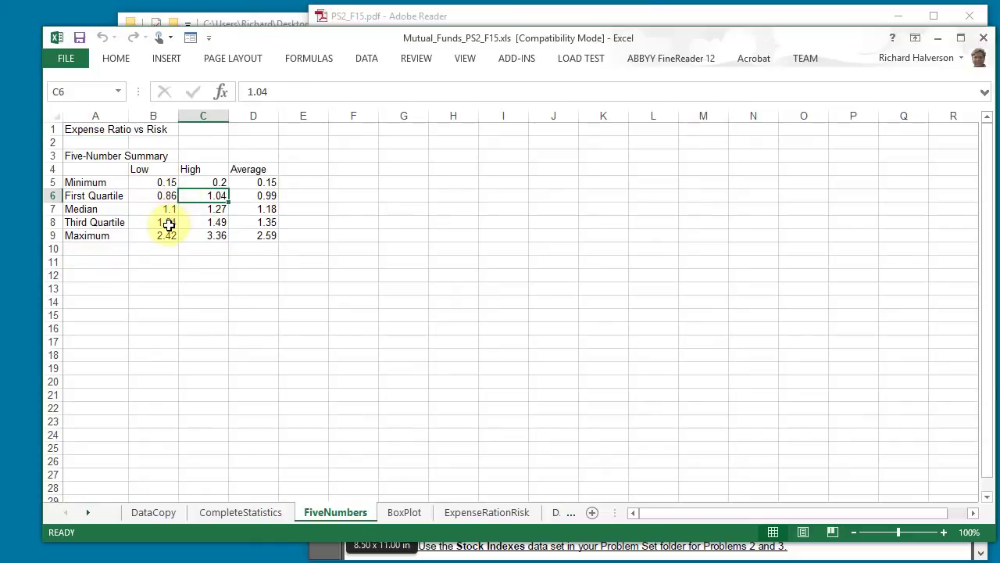
click(169, 225)
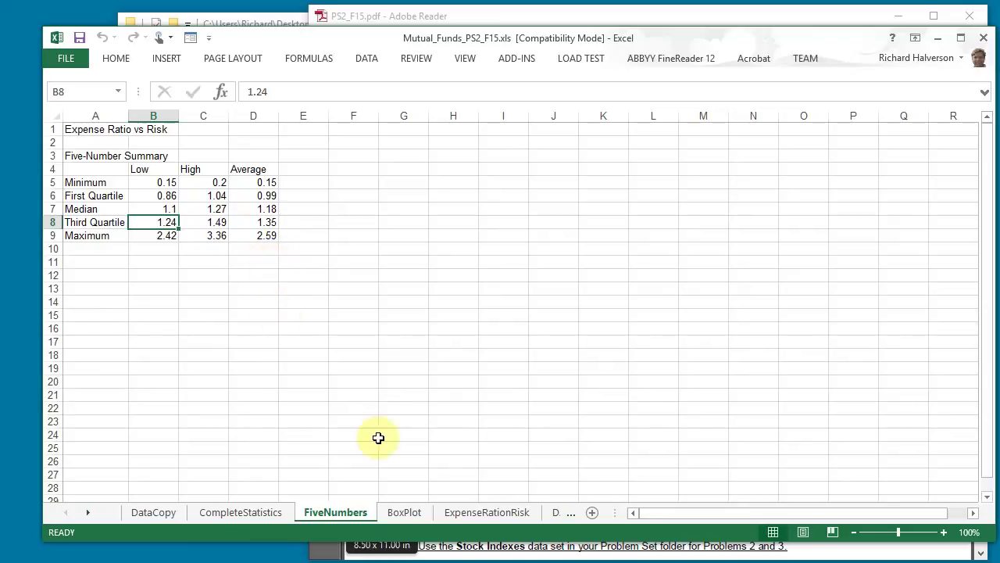
Switch to the Adobe Reader problem set and check the required statistics and boxplots, items a to c, for each set
click(549, 552)
scroll(515, 391, down, 1)
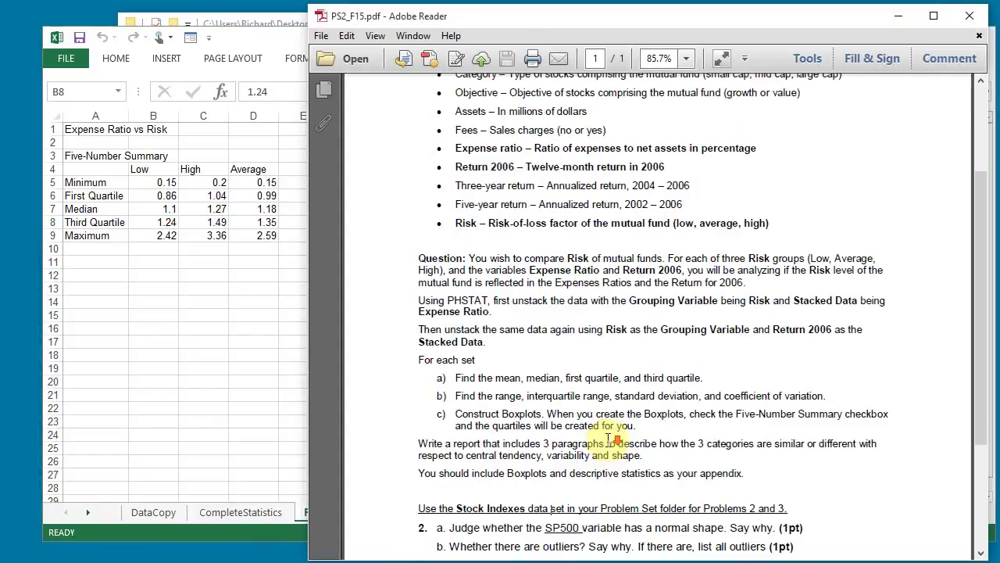
drag(509, 380, 674, 415)
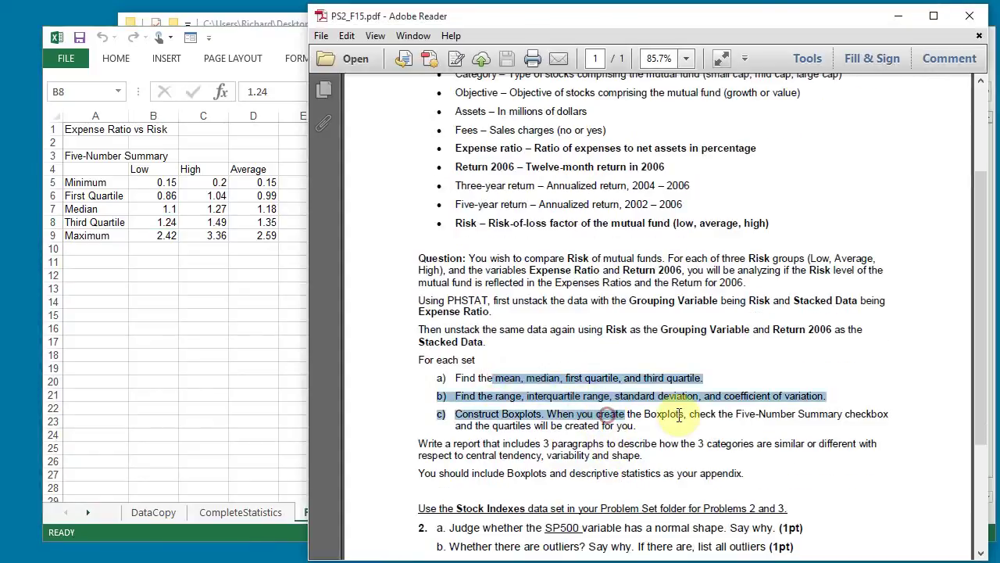
click(678, 415)
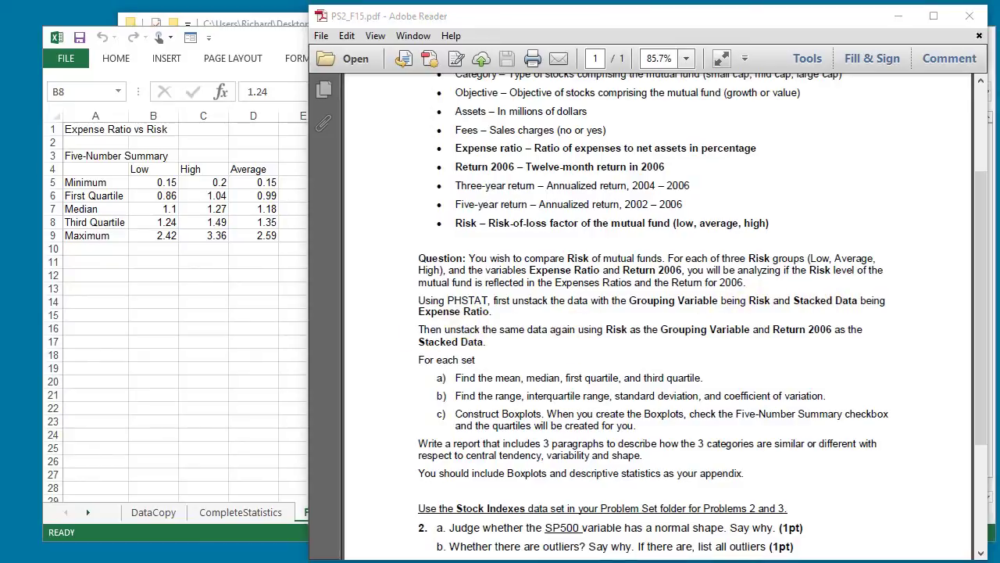
Check in the problem set which grouping variable and stacked data are required for the first and second unstacking
click(758, 302)
double_click(758, 301)
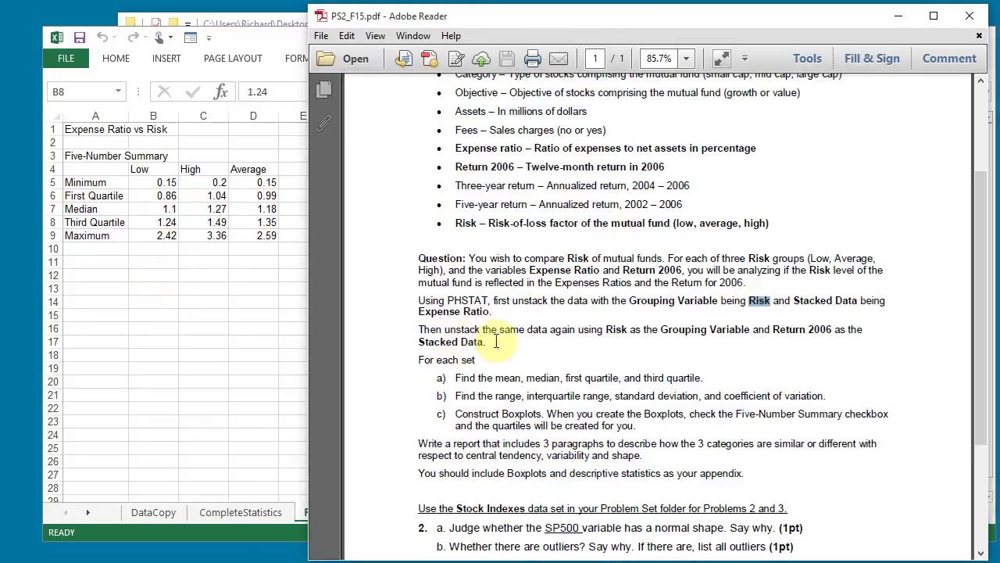
double_click(616, 329)
double_click(796, 333)
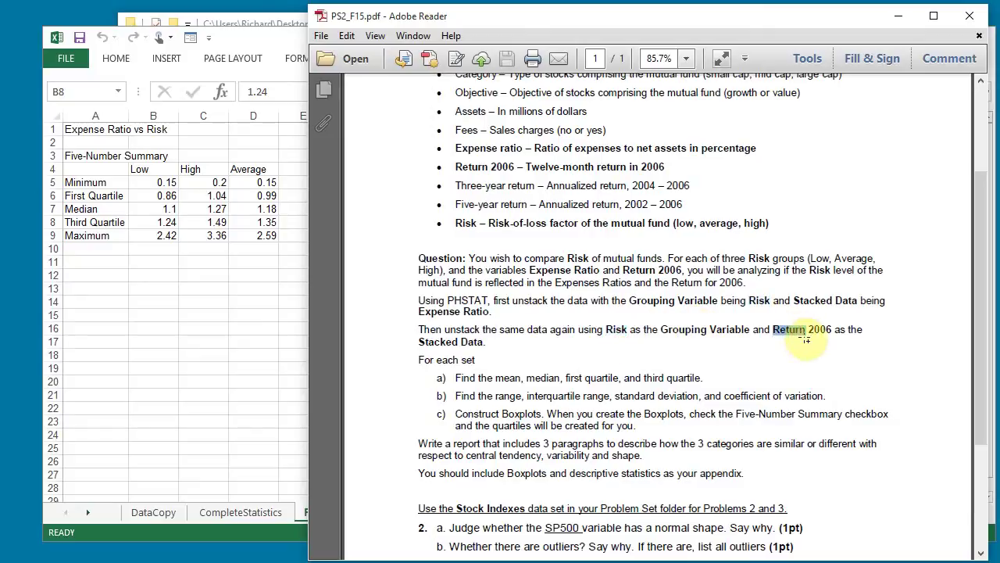
Switch back to Excel and go to the first rows of the DATA sheet
click(274, 50)
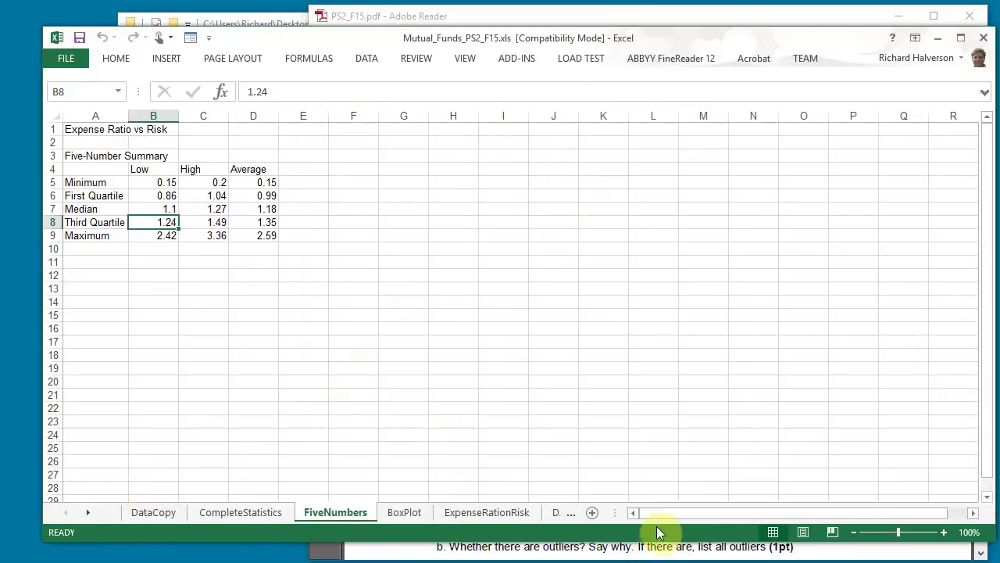
drag(621, 513, 811, 520)
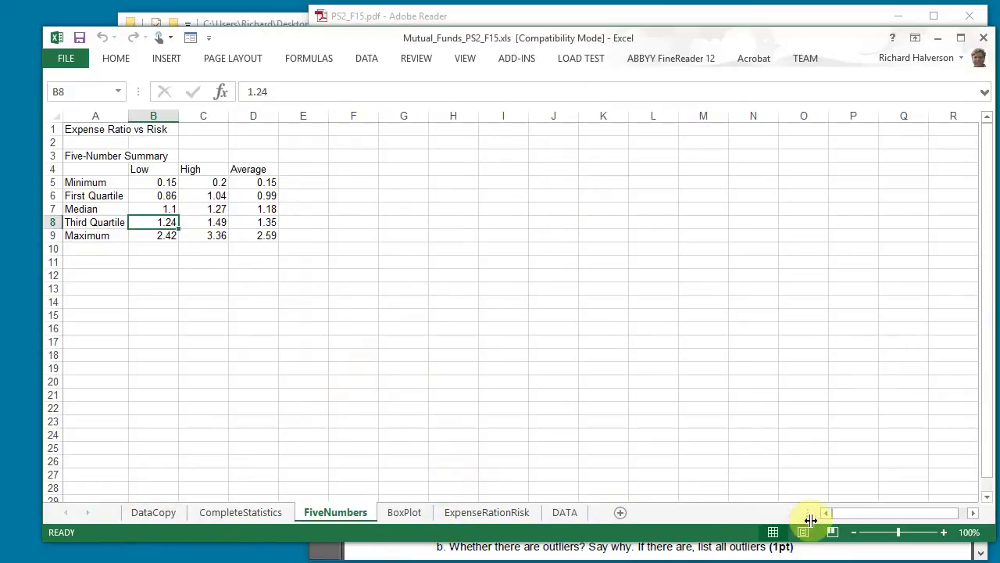
click(564, 512)
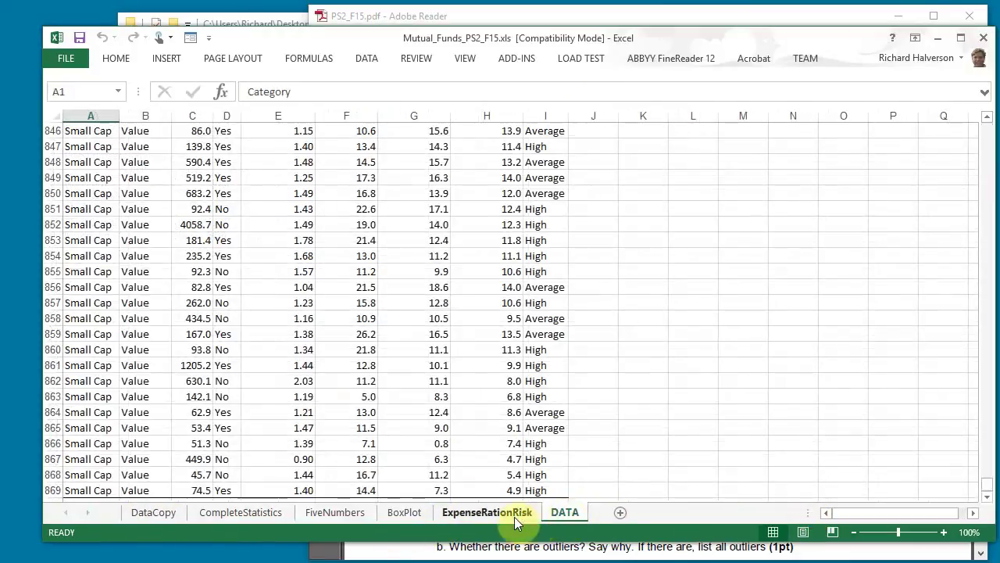
scroll(622, 391, up, 11)
drag(989, 479, 989, 112)
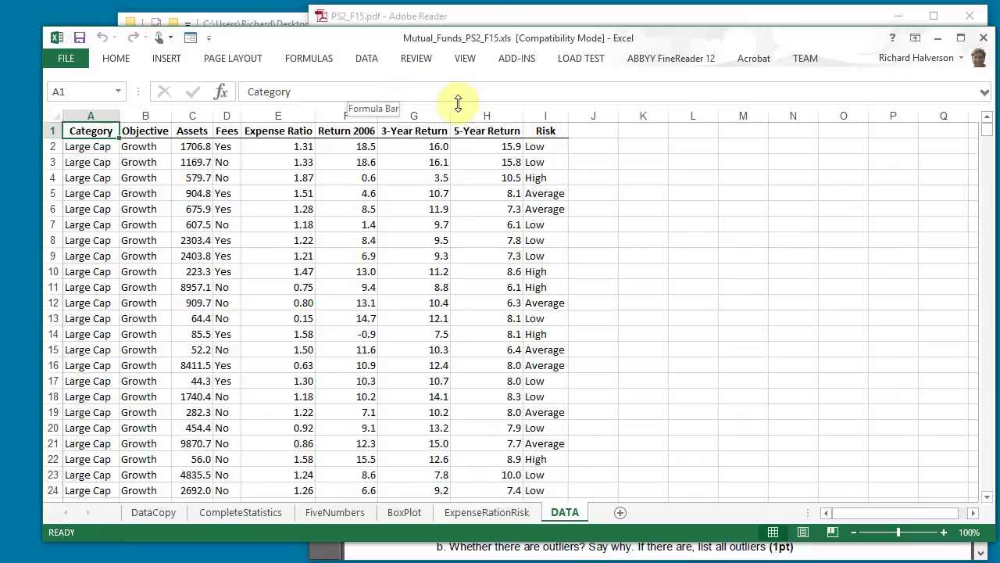
Start PHStat's Unstack Data on the DATA sheet, keeping its dialog clear of the data columns
click(515, 67)
click(91, 79)
mouse_move(96, 100)
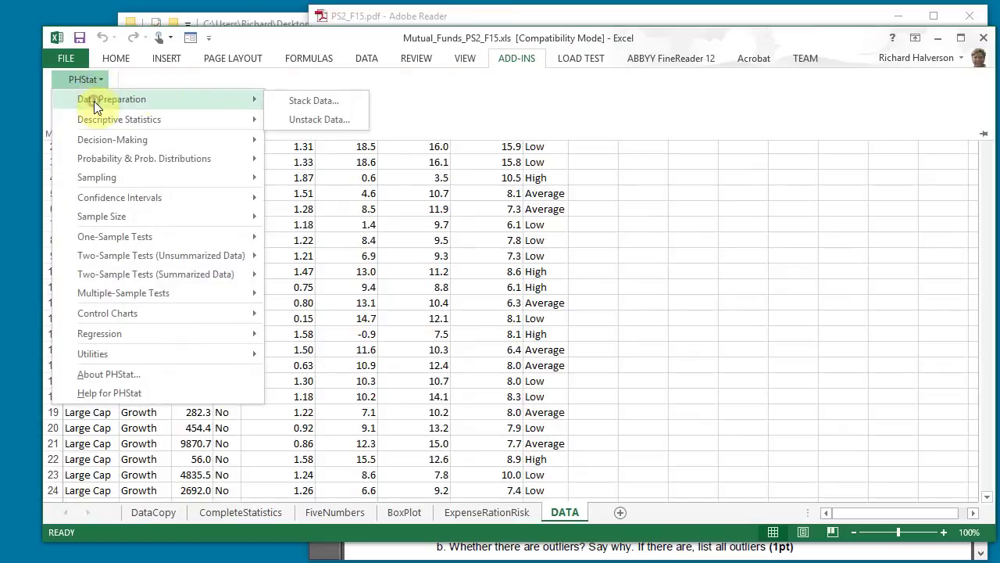
click(291, 123)
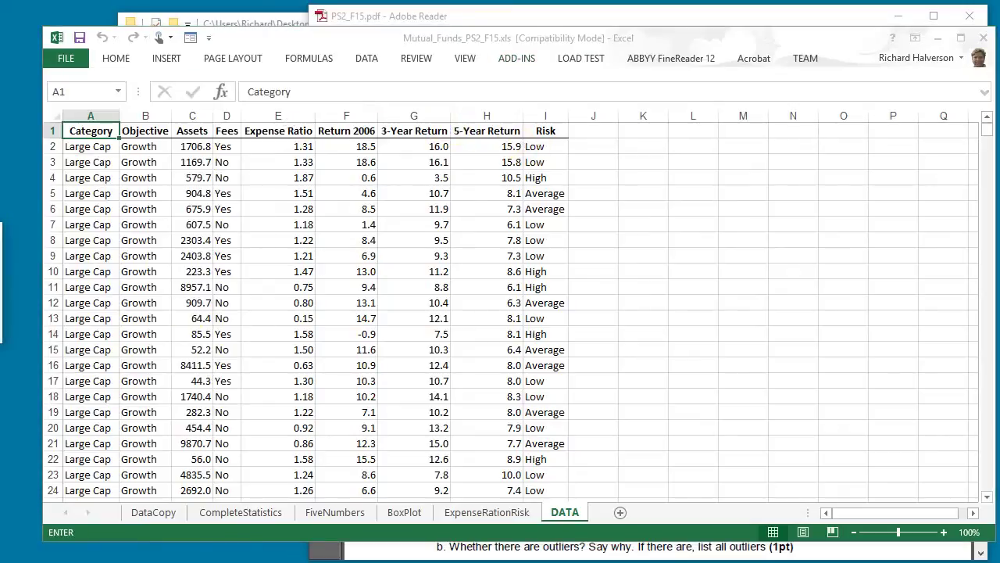
drag(749, 138, 750, 120)
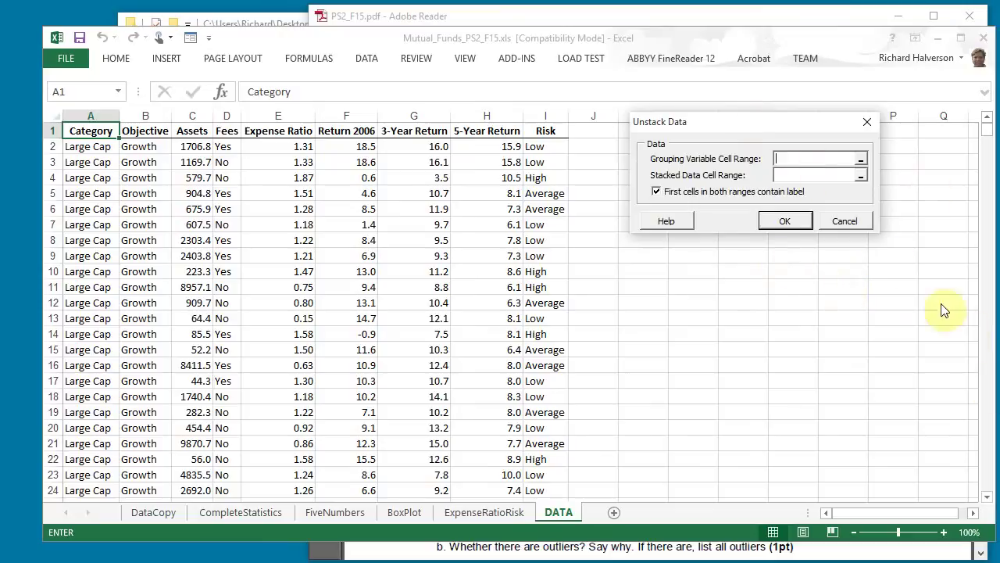
click(987, 139)
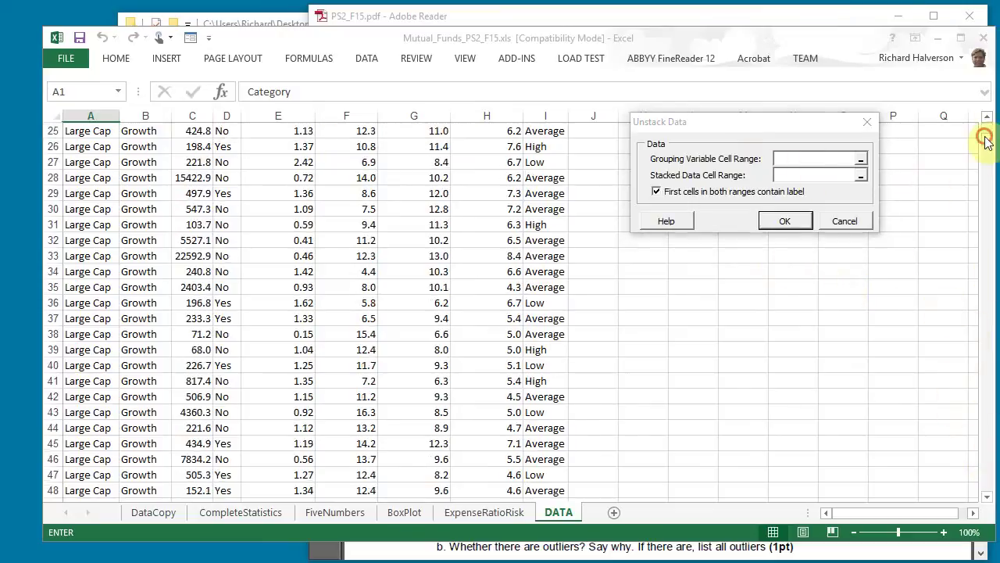
click(988, 126)
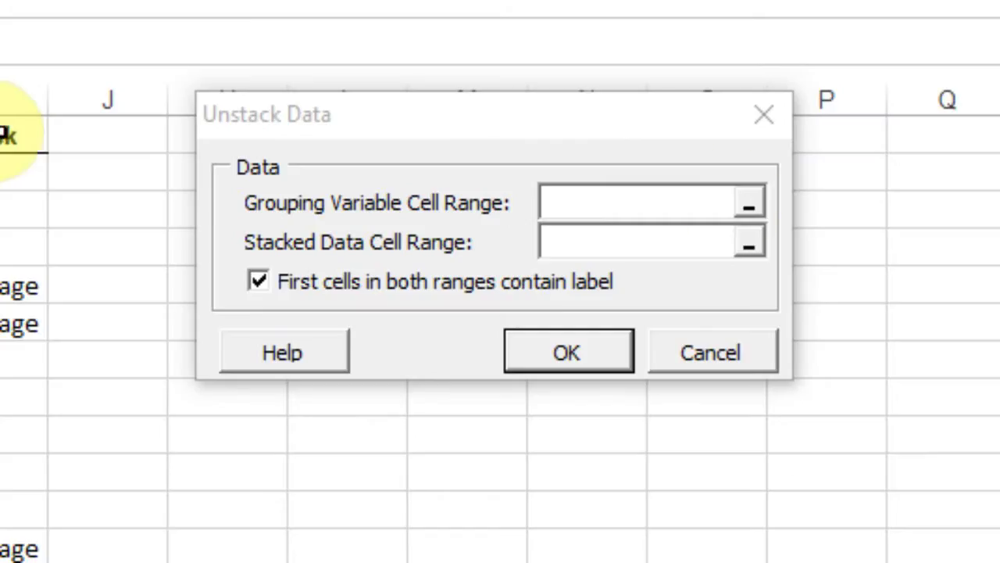
Unstack the data with grouping variable range i1:i869 and stacked data range f1:f869, treating the first cells as labels
click(657, 207)
text(i1:i869)
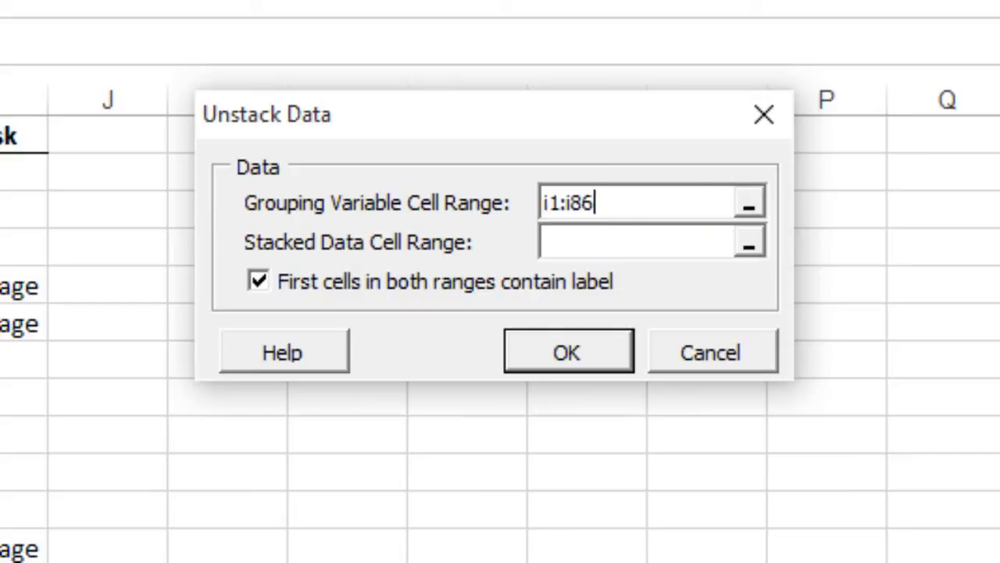
click(665, 242)
click(665, 242)
text(f1:f86)
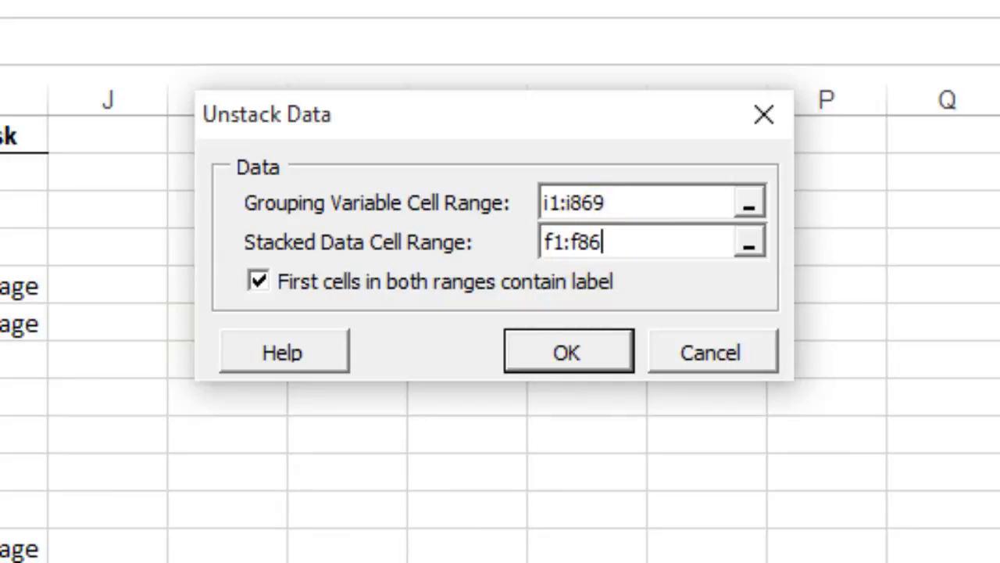
text(9)
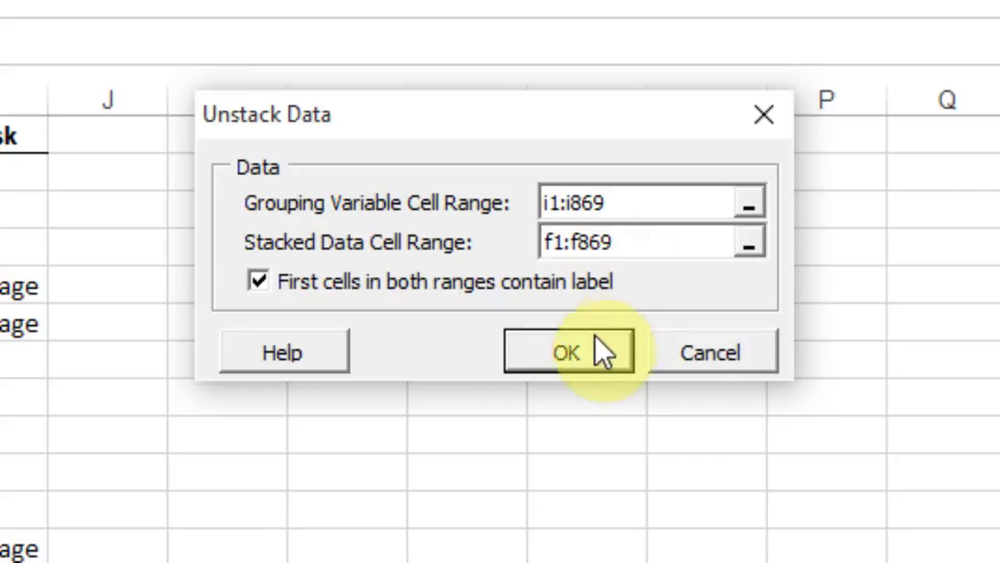
click(575, 356)
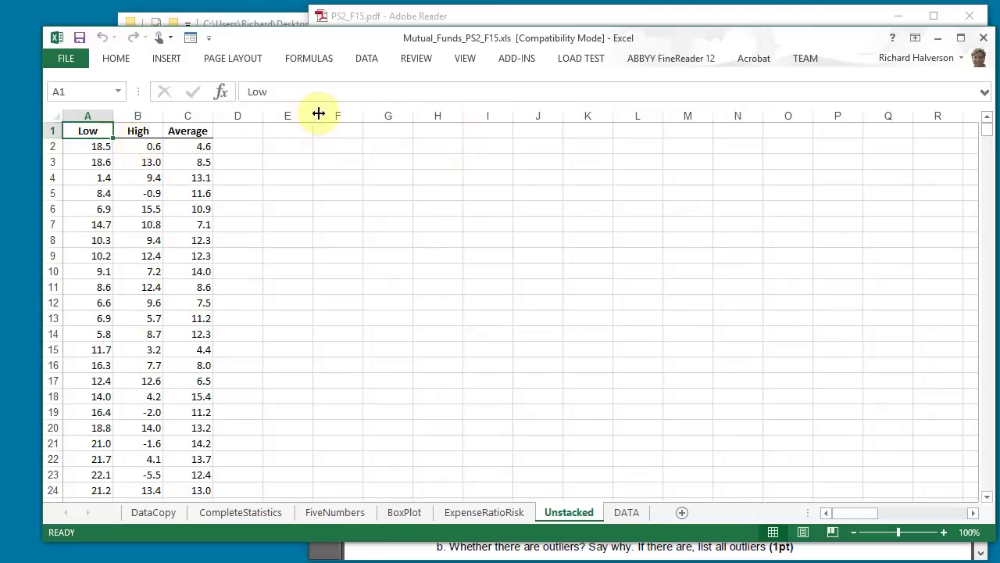
Rename the new unstacked data sheet as Return2006Risk
double_click(572, 511)
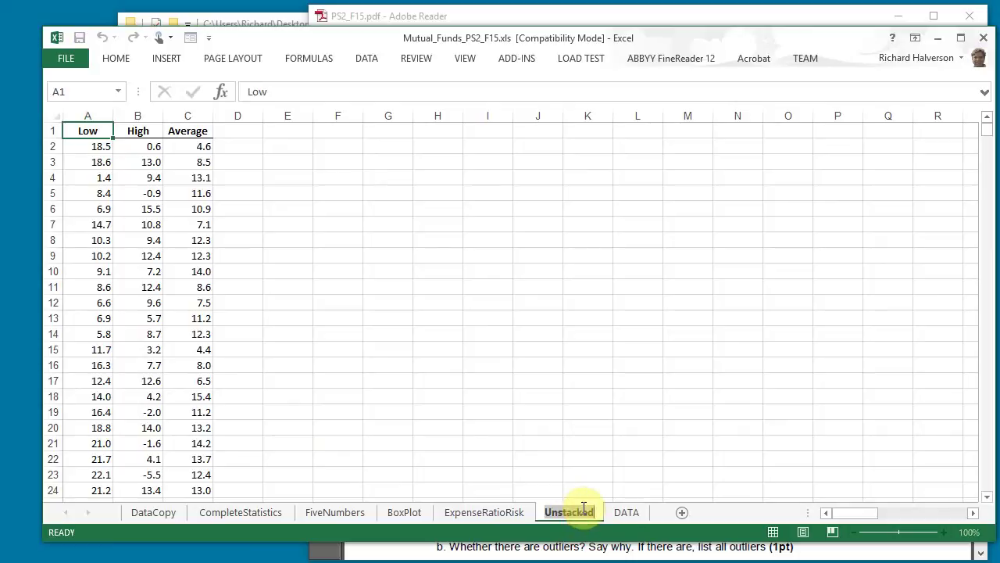
text(Return200)
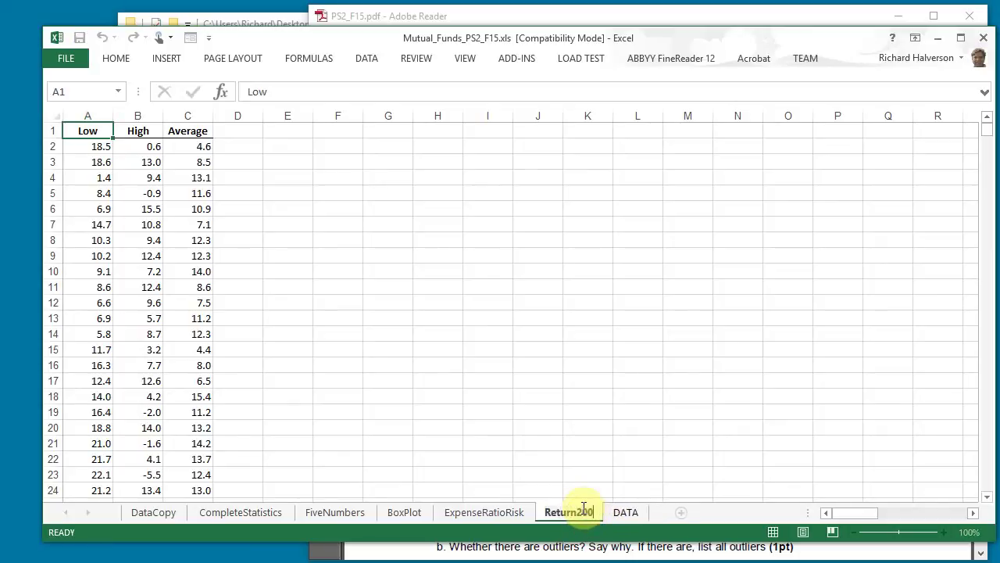
text(6Risk)
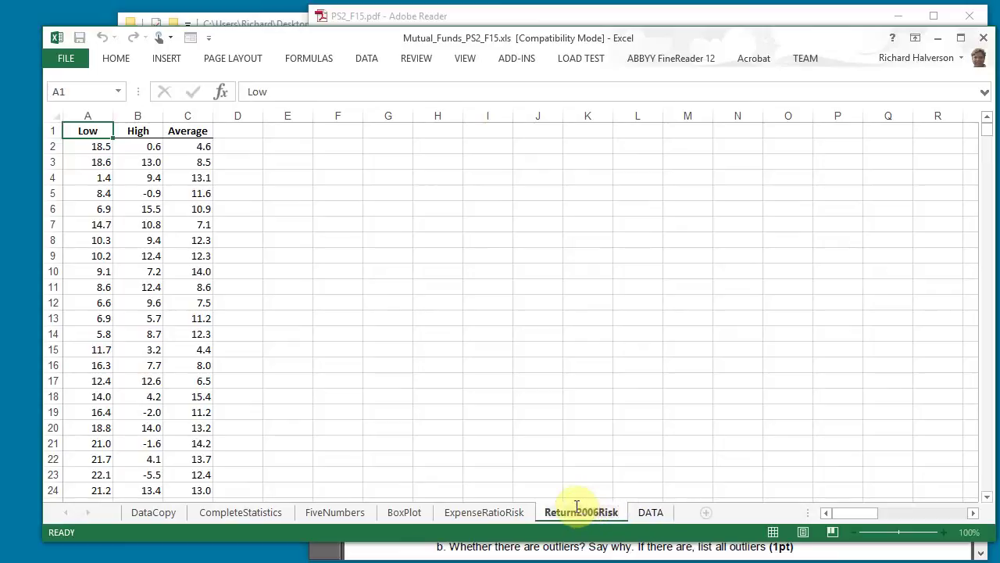
key(Return)
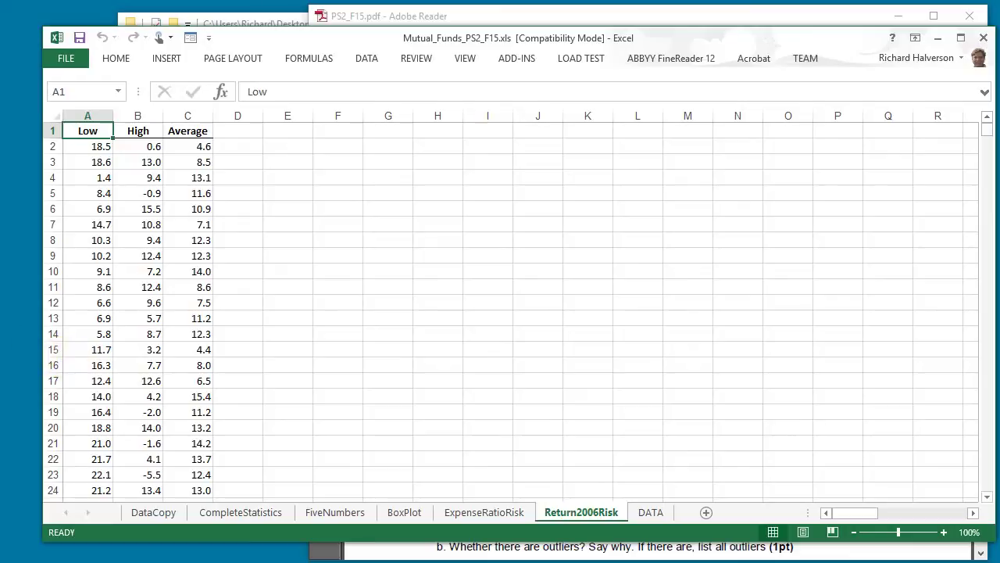
Switch to the Adobe Reader problem set and review the statistics and boxplots required in items a to c
click(595, 547)
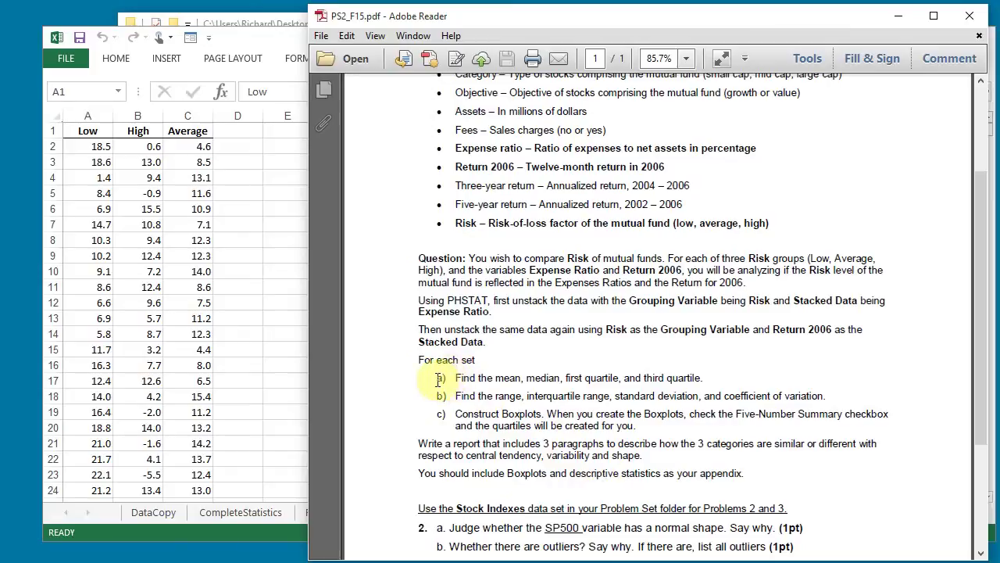
drag(439, 382, 661, 434)
click(682, 431)
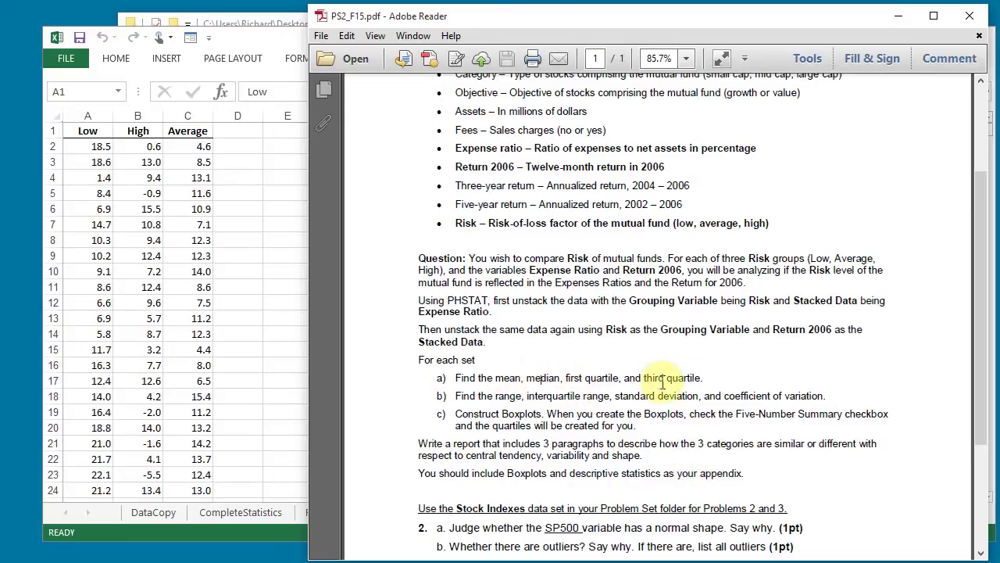
click(522, 385)
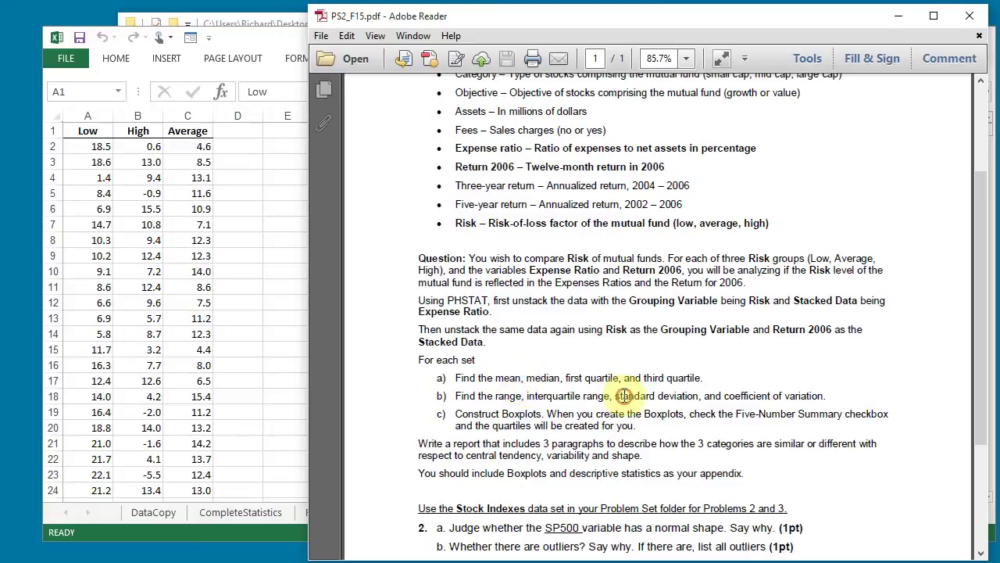
Return to Excel and start PHStat's Descriptive Summary on the Return2006Risk sheet with A1:C356 as the raw data cell range
click(268, 49)
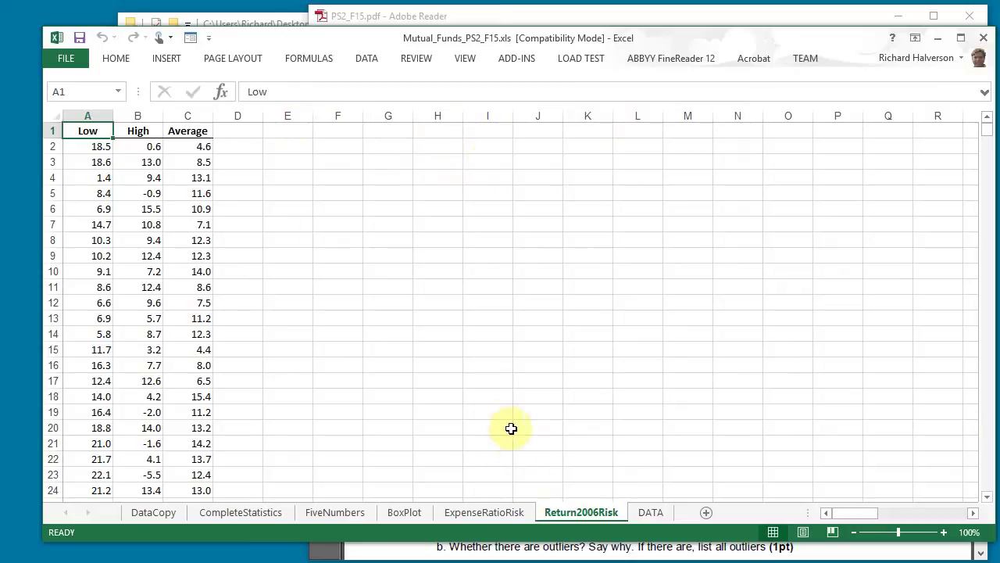
click(522, 62)
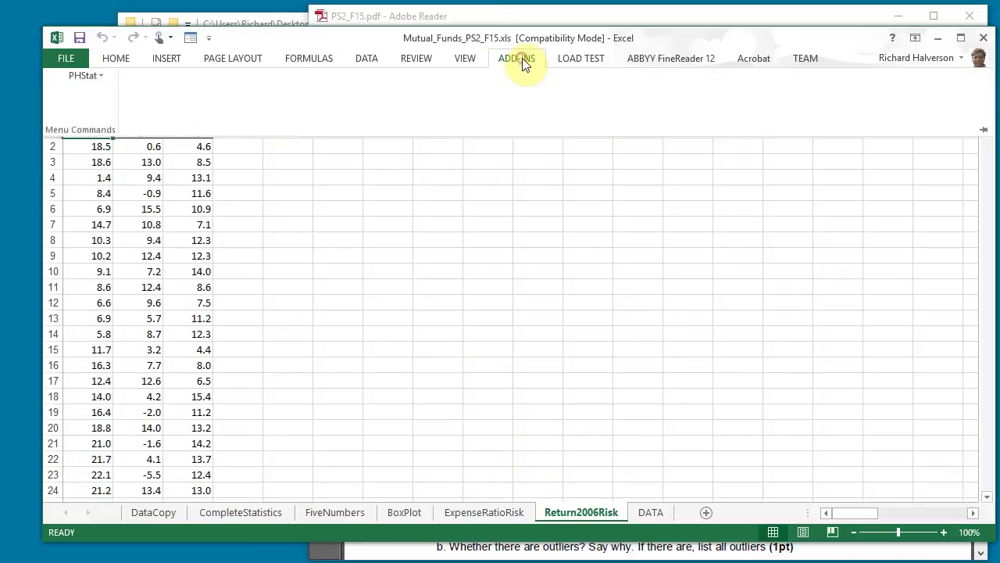
click(86, 79)
mouse_move(112, 122)
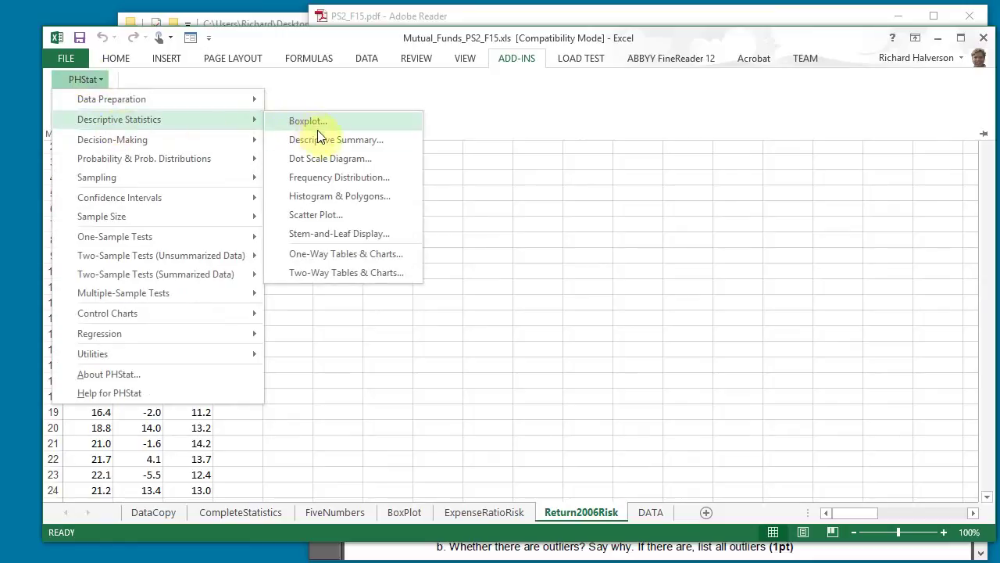
click(326, 143)
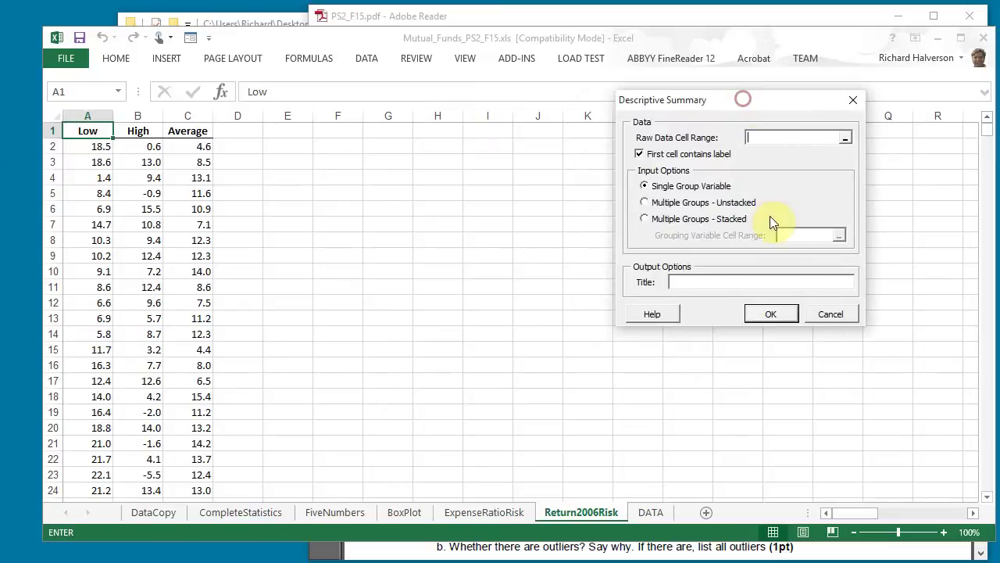
drag(84, 131, 179, 176)
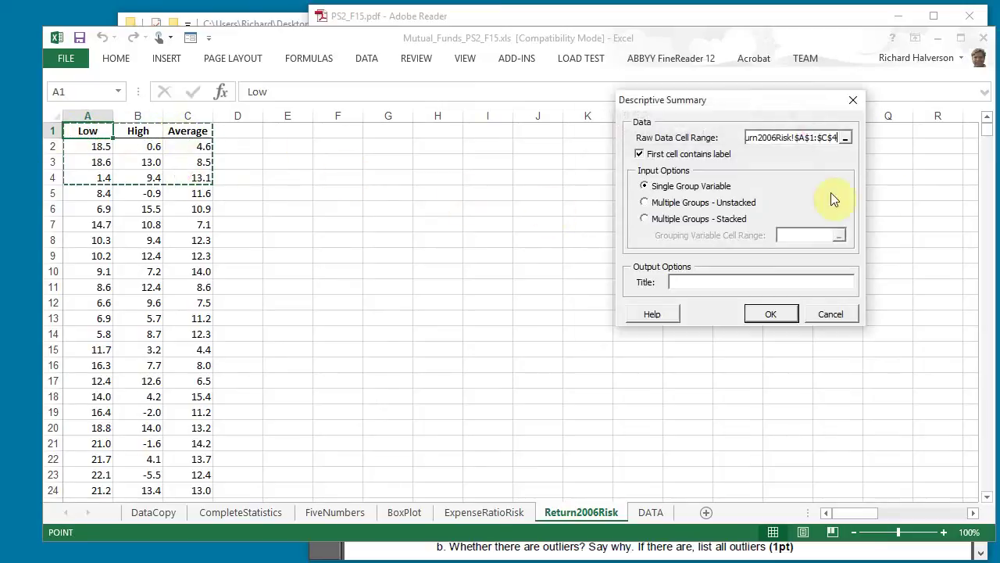
drag(987, 131, 987, 270)
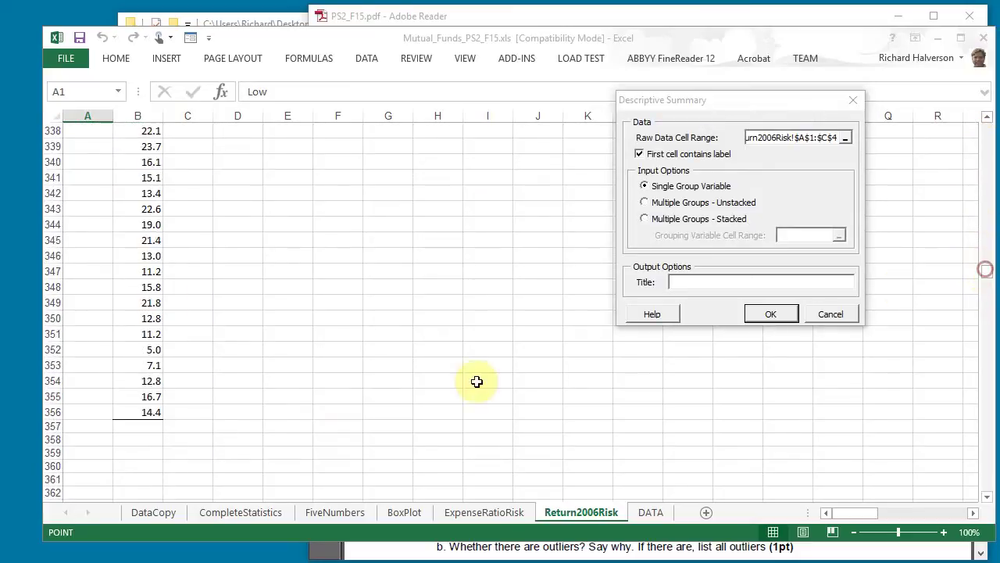
shift+click(186, 411)
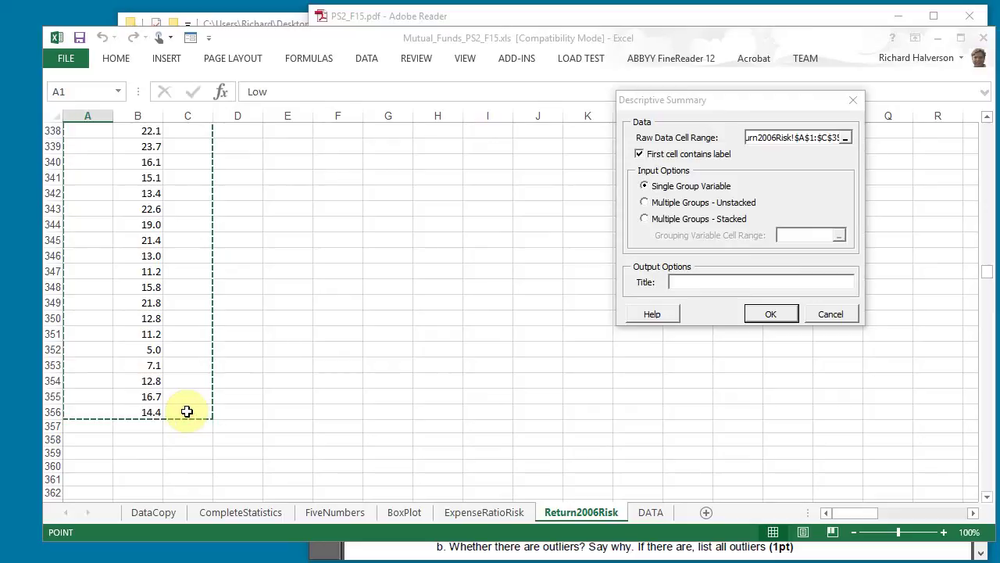
Generate the descriptive summary for Multiple Groups - Unstacked with the title "Return 2006 vs Risk"
click(645, 204)
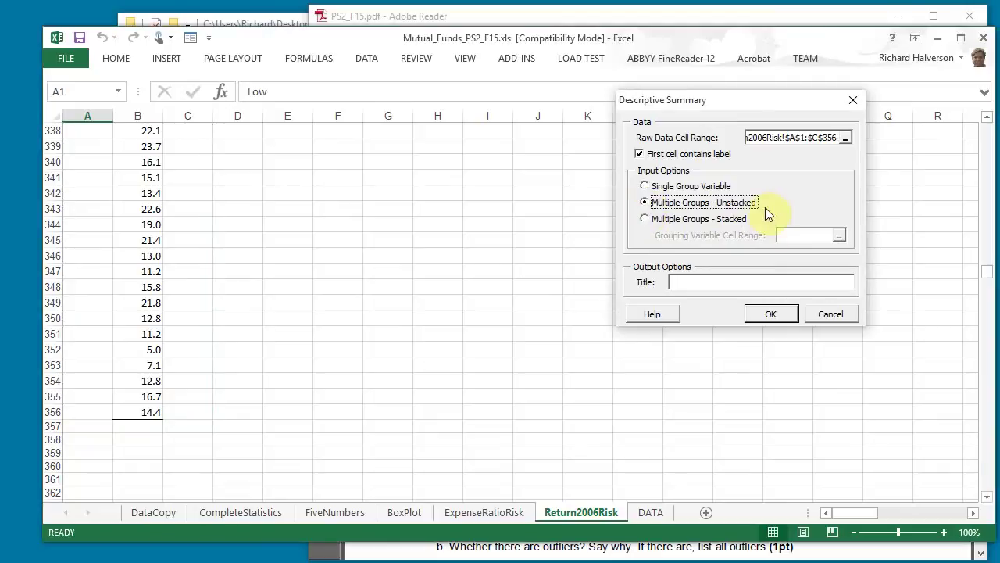
click(758, 283)
text(Return 2006 vs Risk)
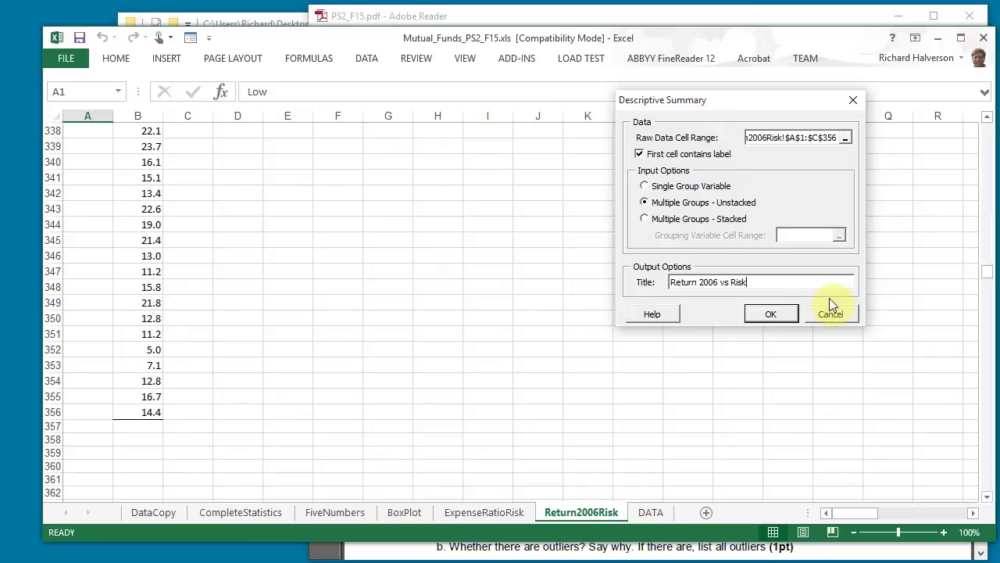
click(777, 319)
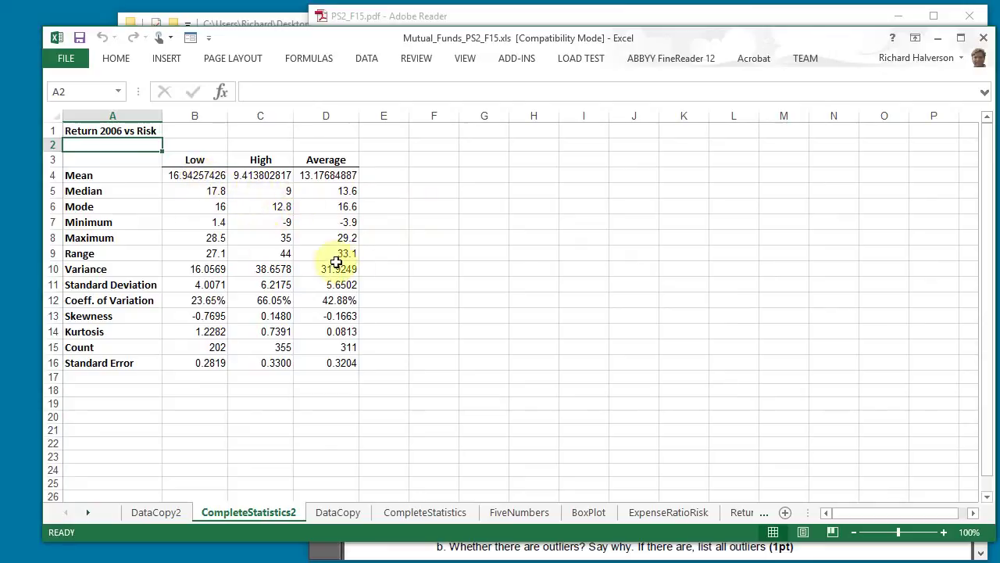
Examine the range, standard deviation, skewness and kurtosis of the risk groups in the Return 2006 vs Risk summary
click(215, 253)
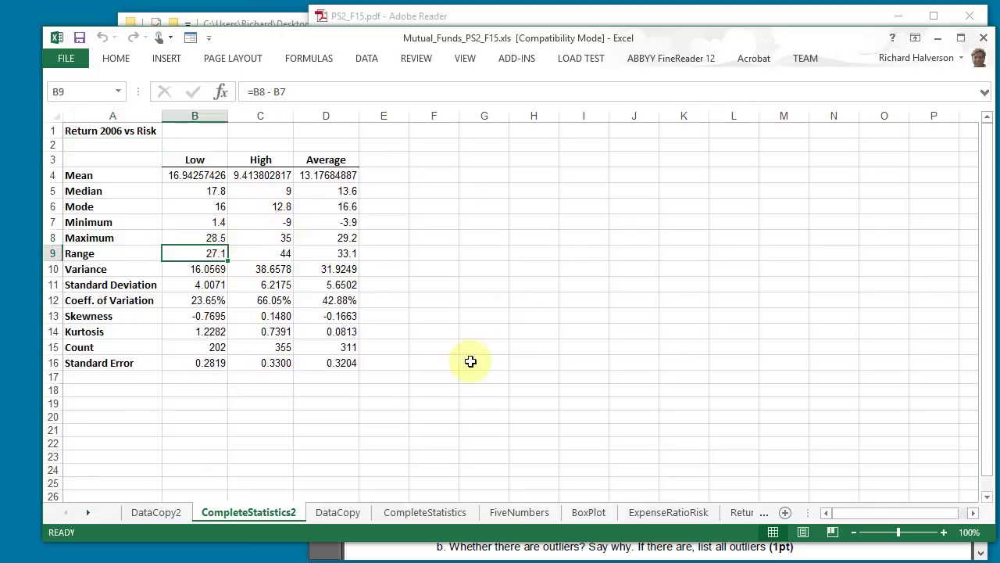
click(218, 287)
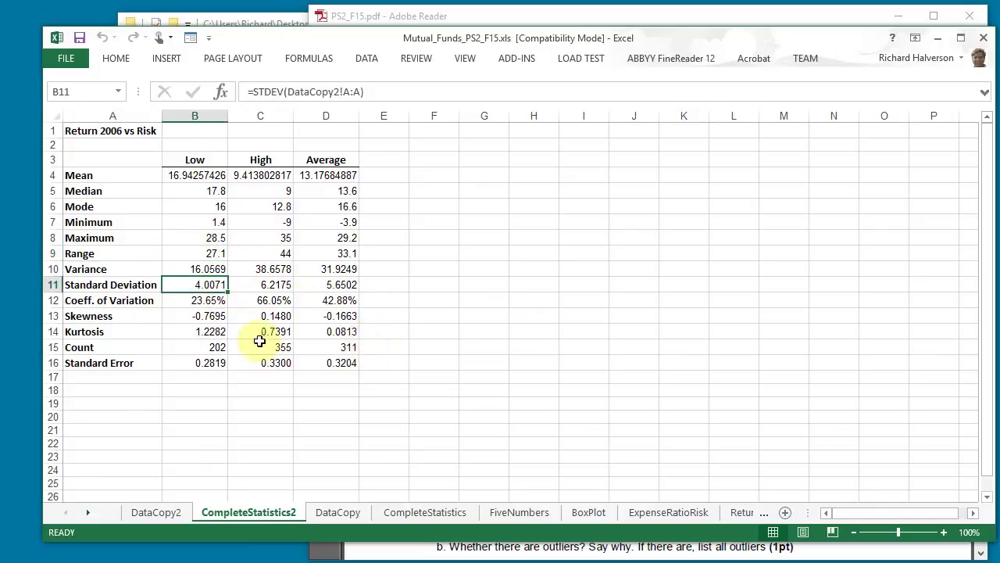
click(202, 313)
click(286, 331)
click(319, 334)
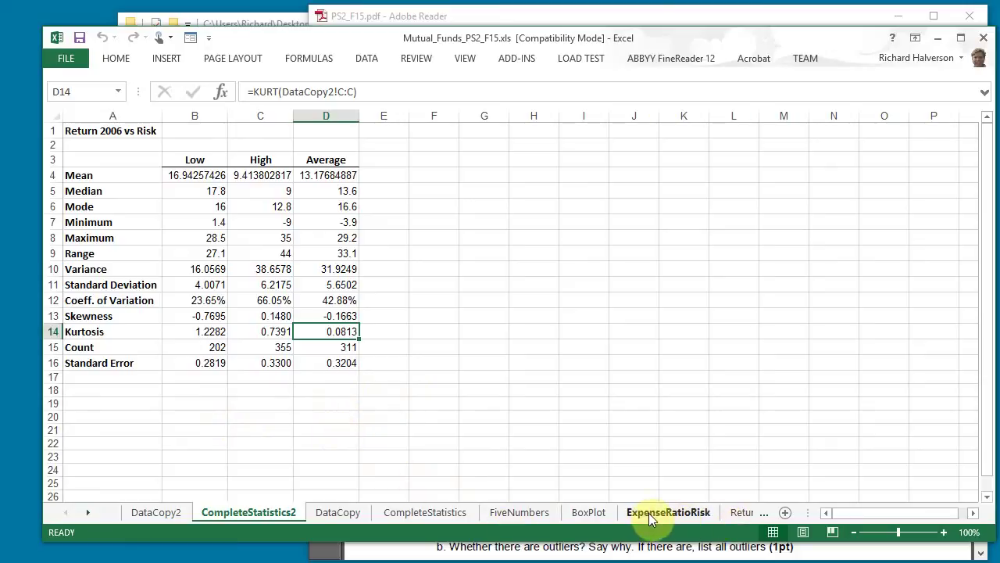
Start PHStat's Boxplot on the Return2006Risk sheet with A1:C356 as the raw data cell range
click(88, 512)
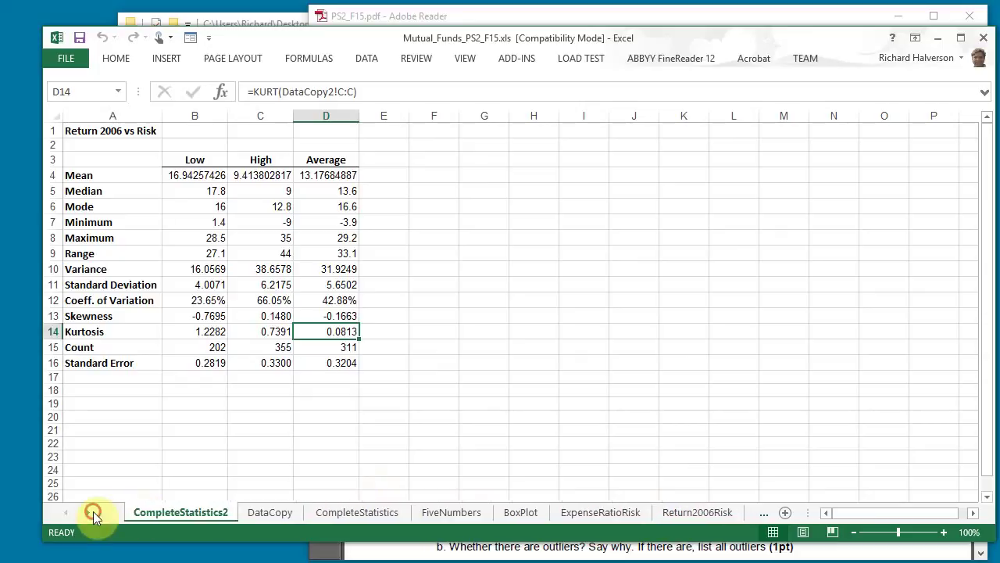
click(692, 515)
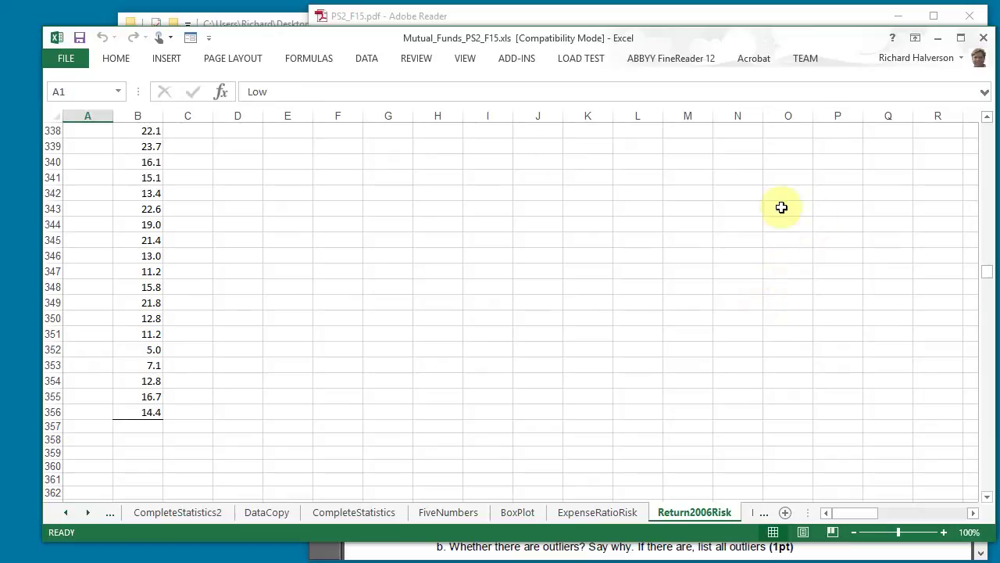
click(522, 63)
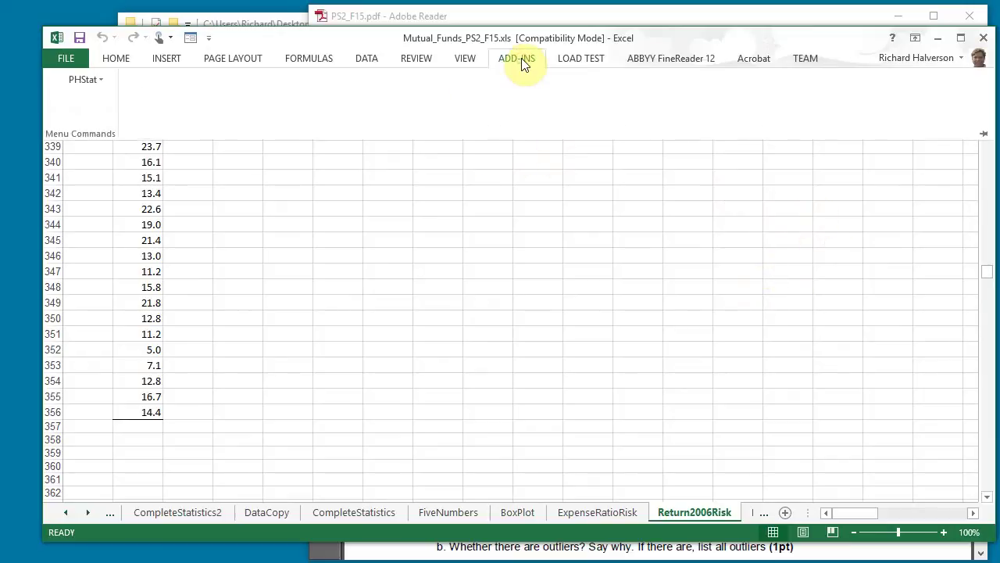
click(98, 80)
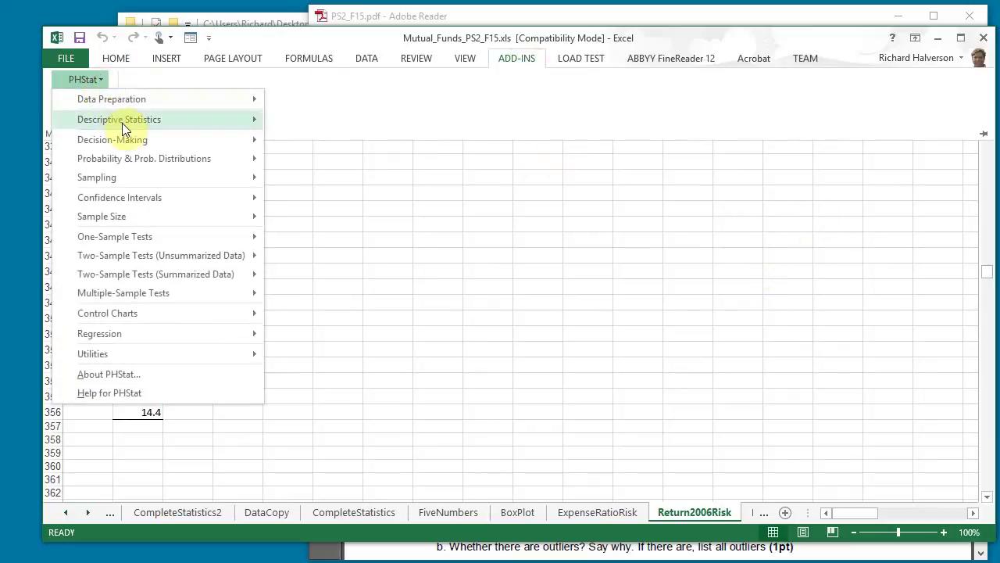
mouse_move(122, 123)
click(317, 119)
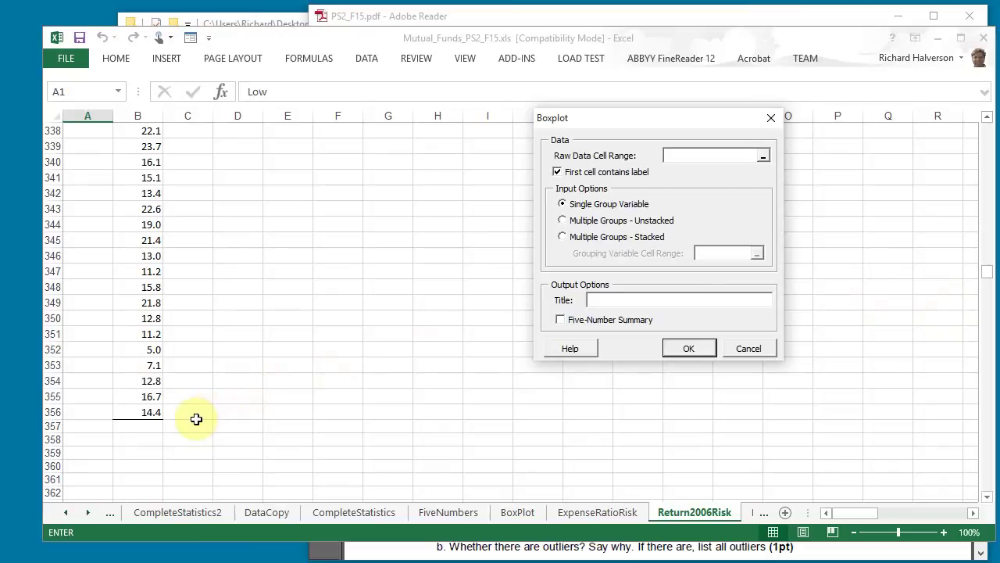
drag(987, 272, 988, 122)
drag(83, 133, 179, 288)
drag(985, 138, 969, 272)
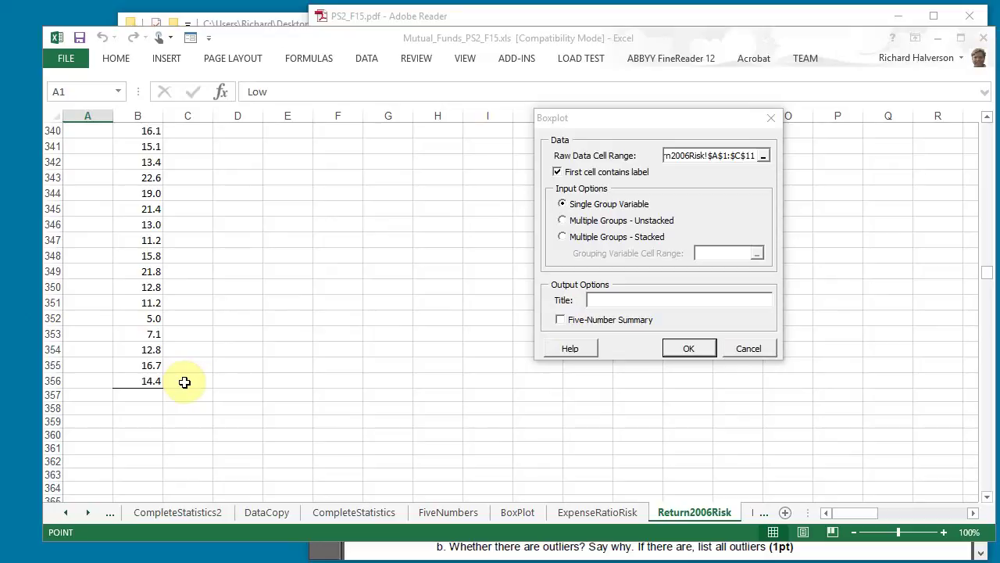
shift+click(185, 381)
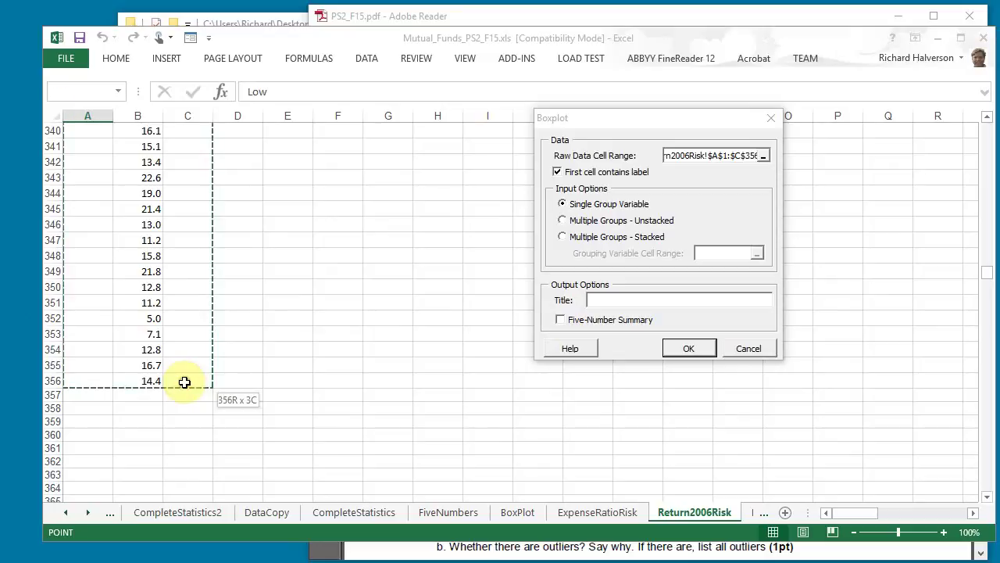
Generate the boxplot for Multiple Groups - Unstacked with the title "Return 2006 vs Risk" and a five-number summary
click(561, 221)
click(648, 299)
text(Return 2006 vs Risk)
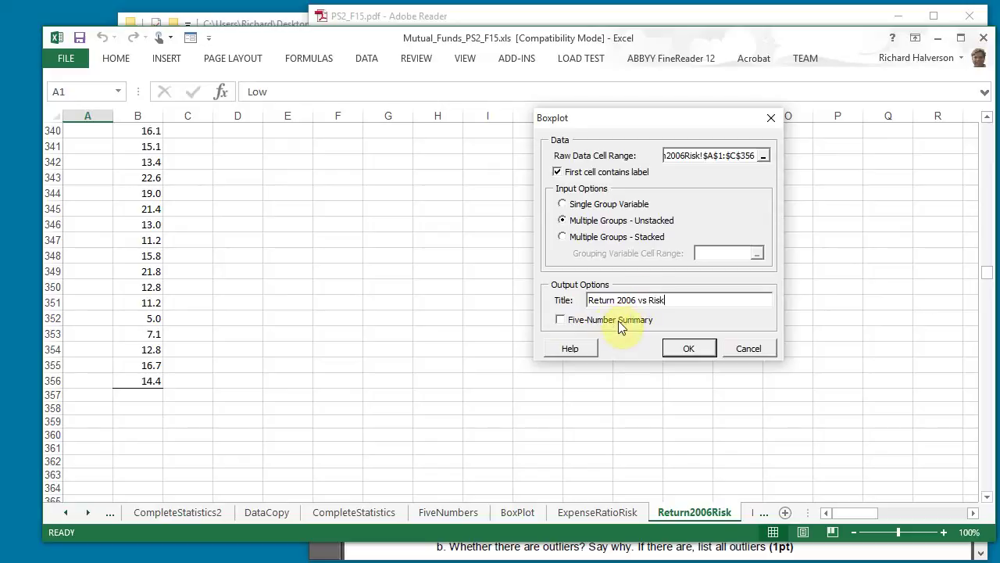
click(697, 348)
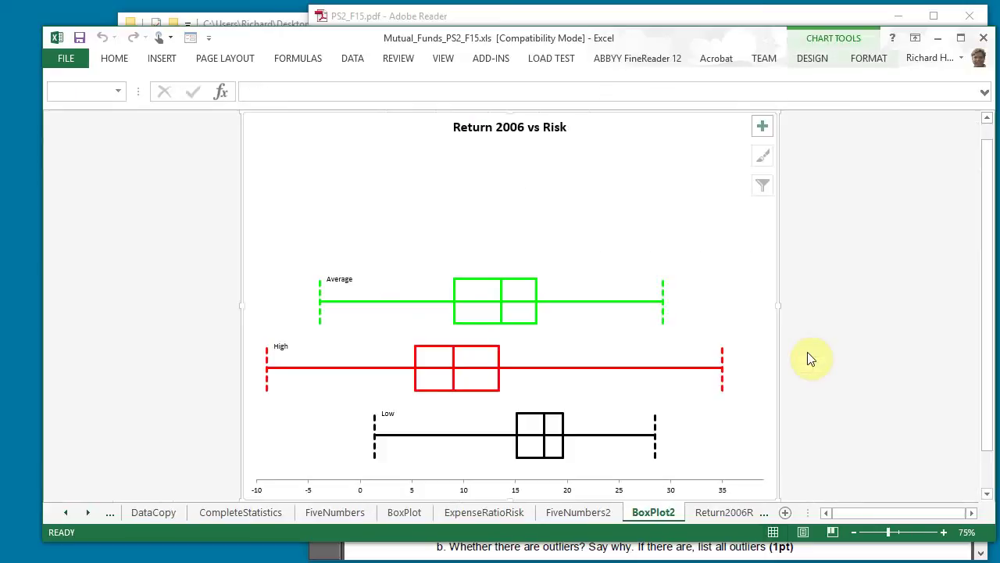
Examine the Return 2006 vs Risk boxplots of the three risk groups and open their five-number summary
scroll(740, 260, down, 1)
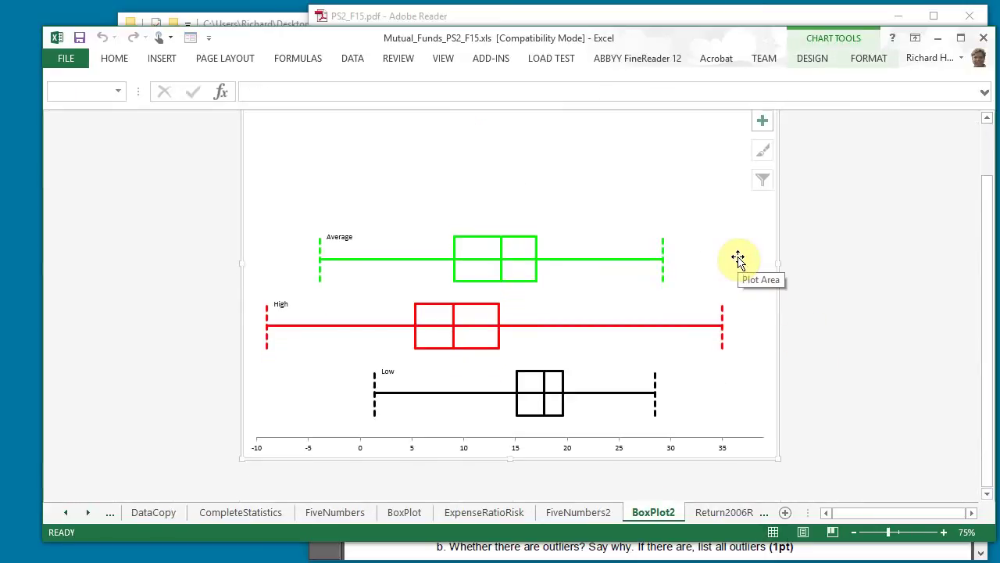
scroll(740, 260, up, 1)
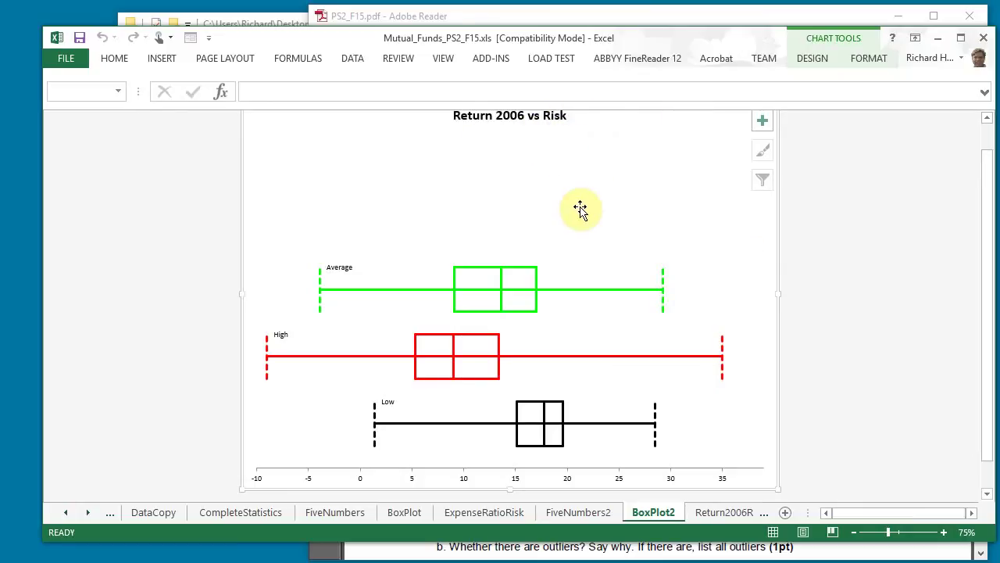
scroll(664, 205, down, 1)
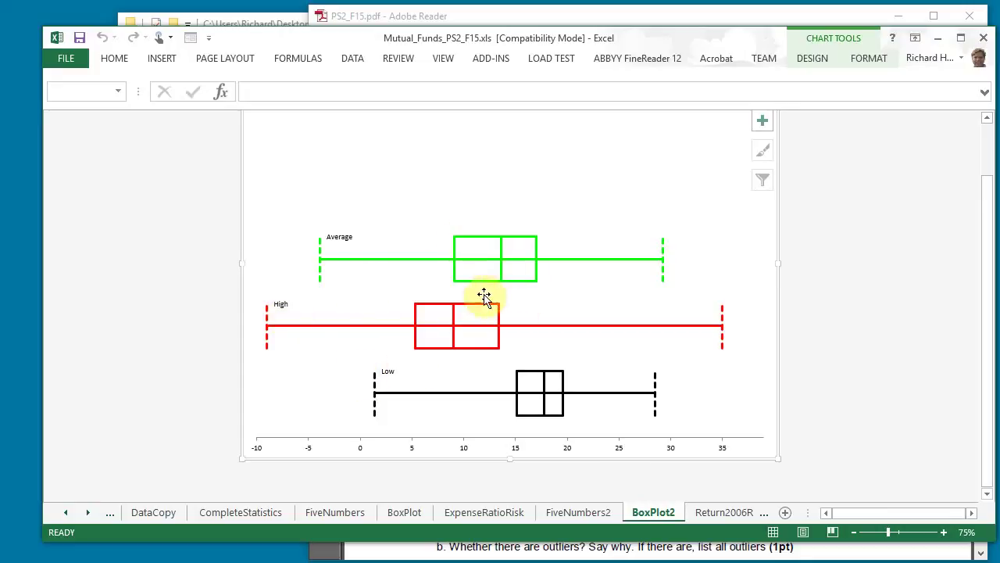
click(571, 512)
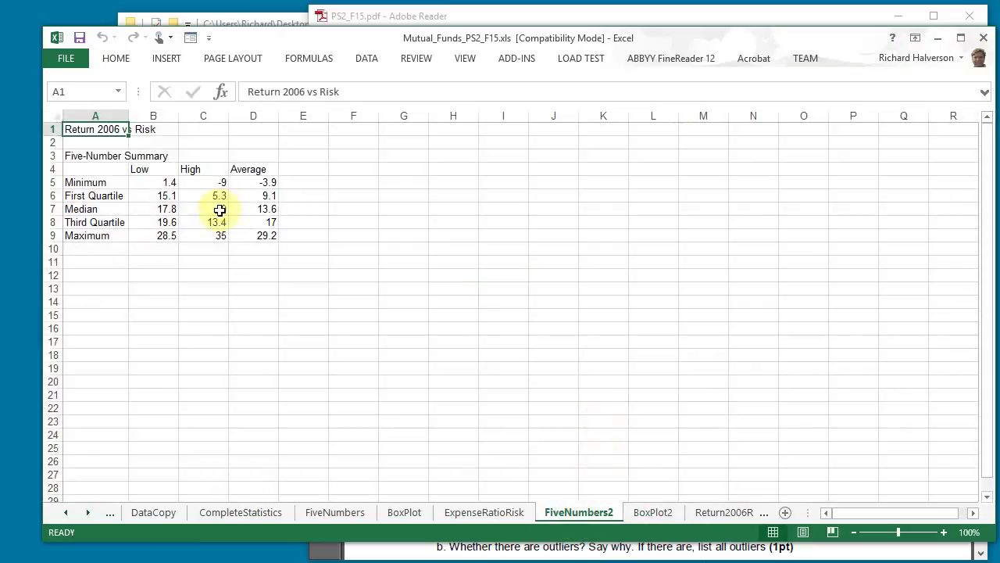